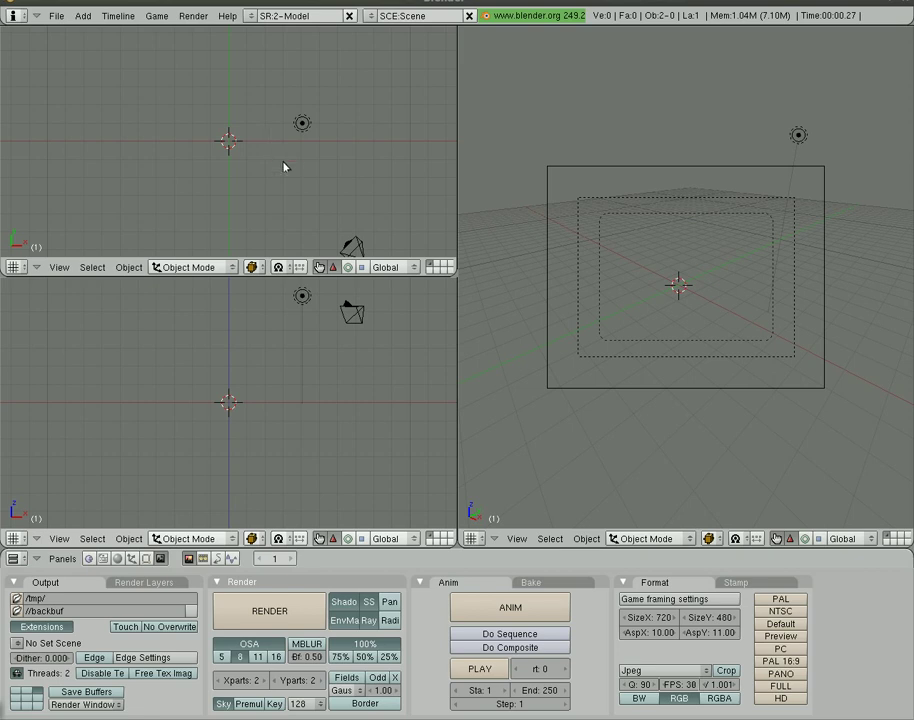
Add a UV sphere with 32 segments, 32 rings and a radius of 1.00 at the scene origin
key("space")
mouse_move(350, 204)
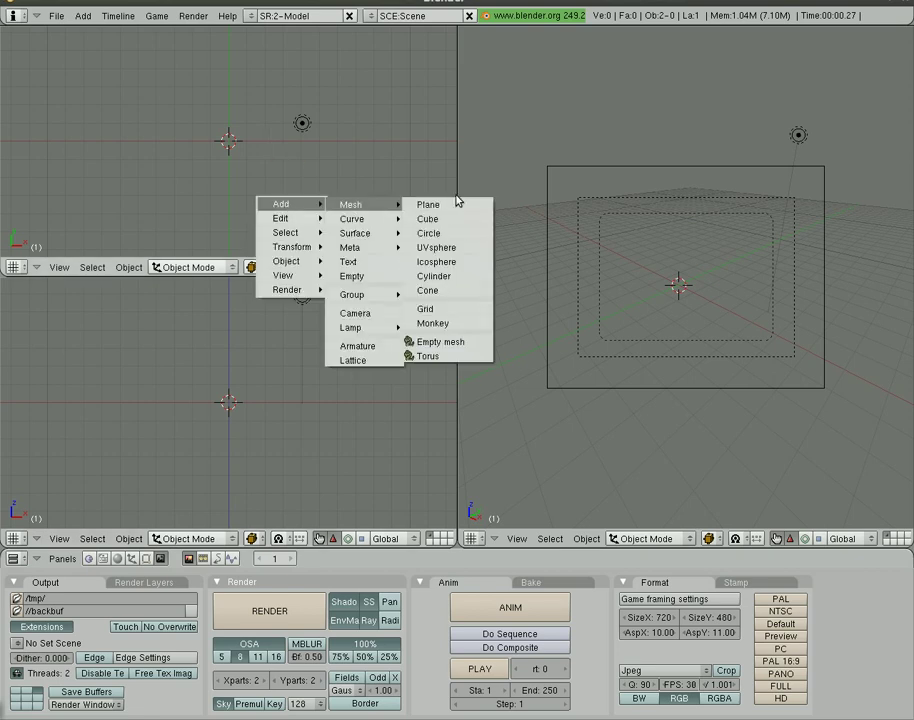
left_click(456, 246)
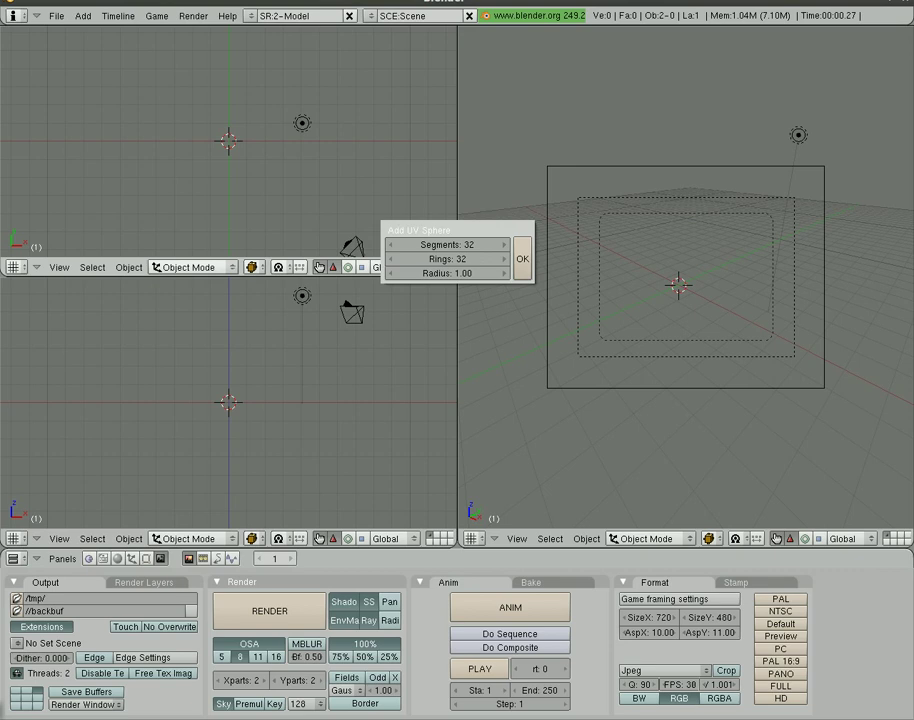
left_click(522, 259)
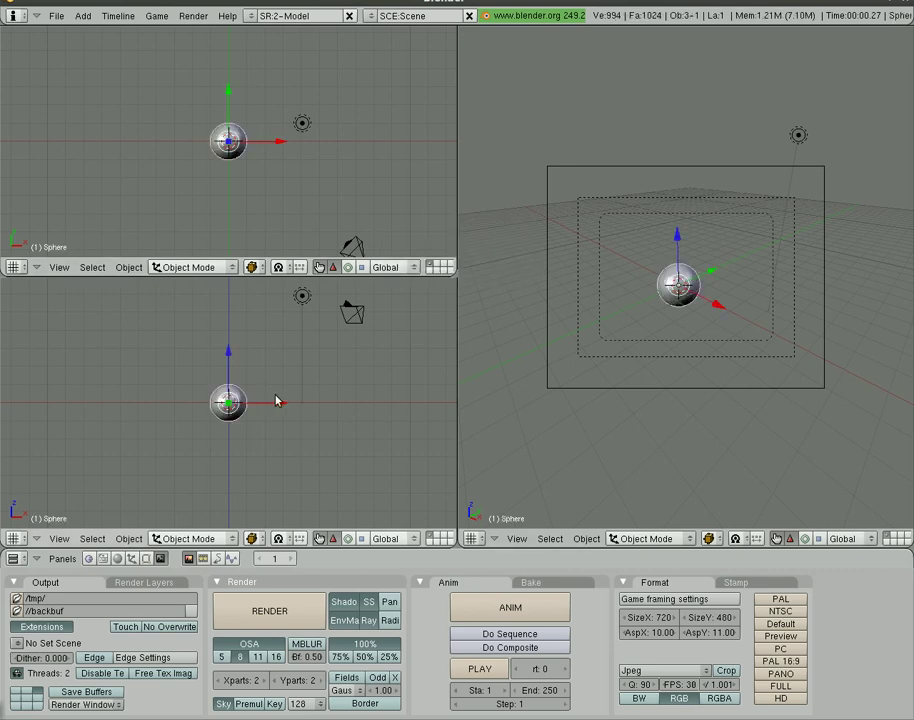
Align the camera to the front view, and scale the sphere down to about 0.27 of its size
key("ctrl+alt+KP_0")
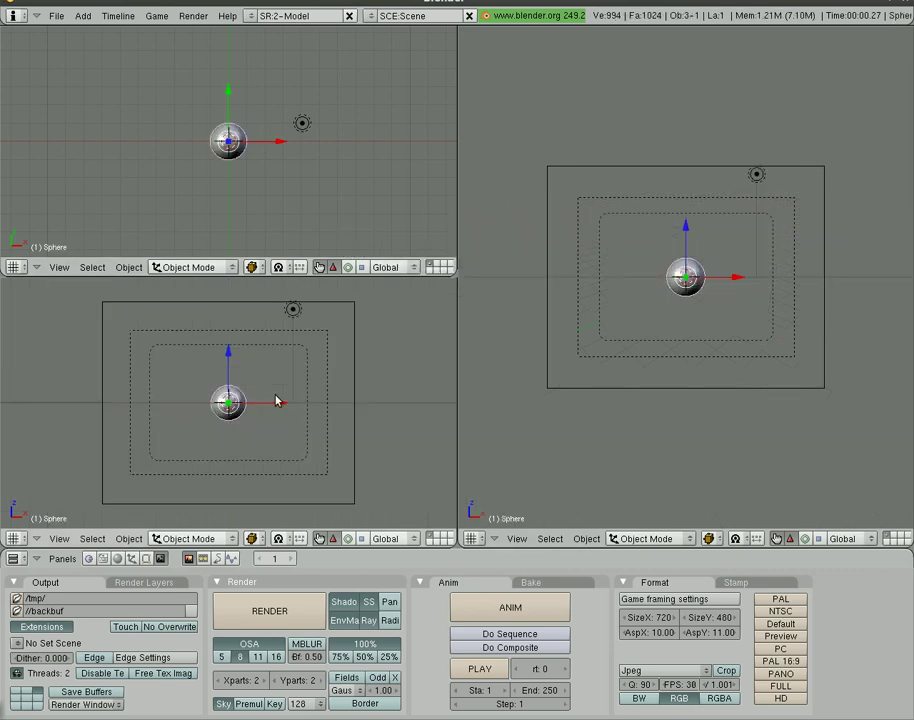
key("KP_1")
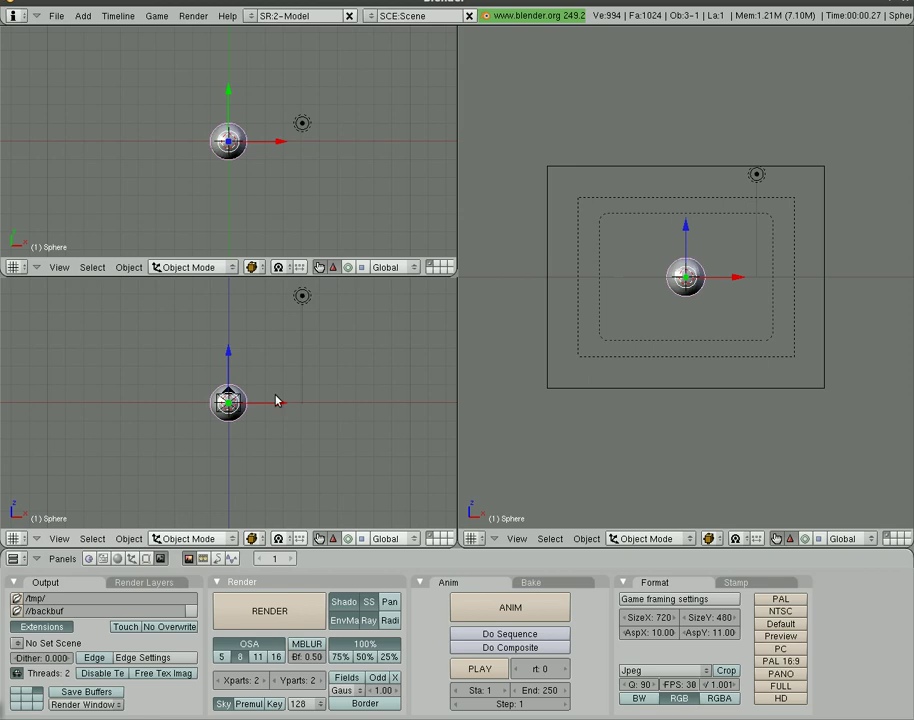
key("s")
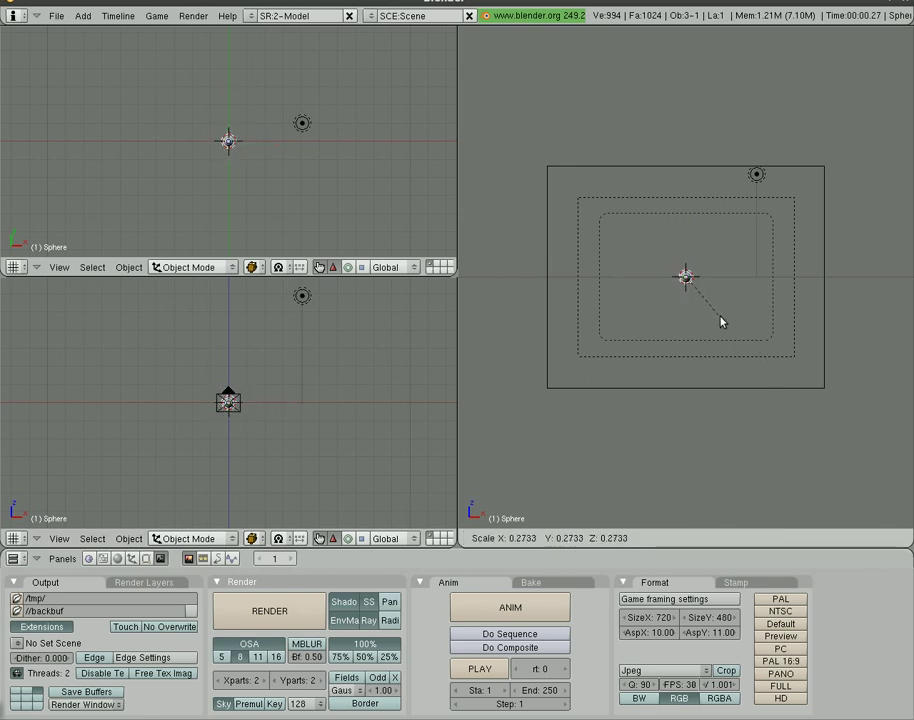
left_click(716, 316)
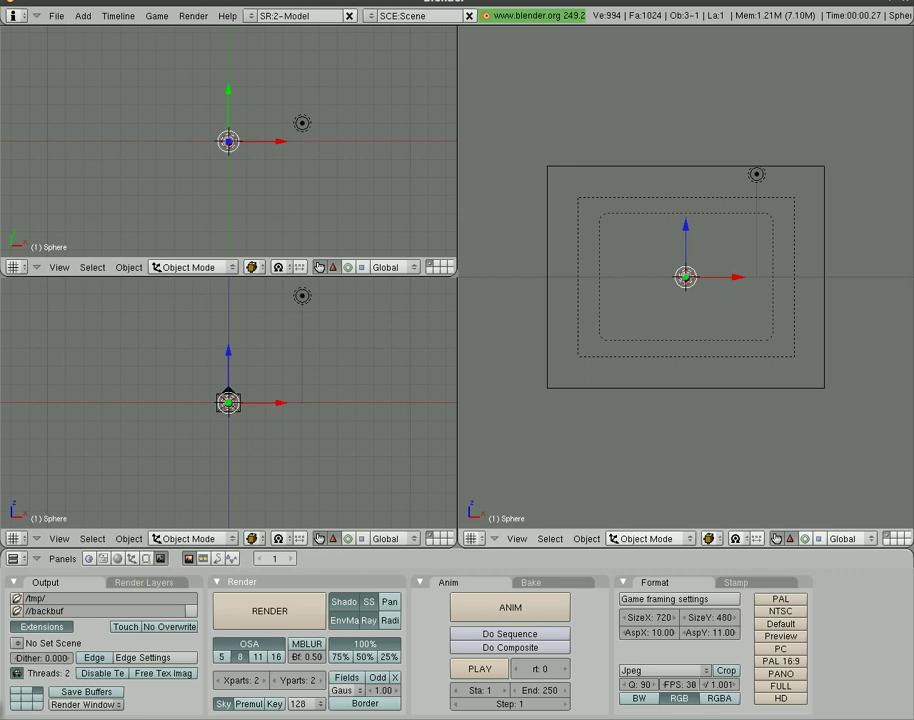
Enable a background image in the camera view and load particle001.dv from the /tmp/ folder
left_click(516, 539)
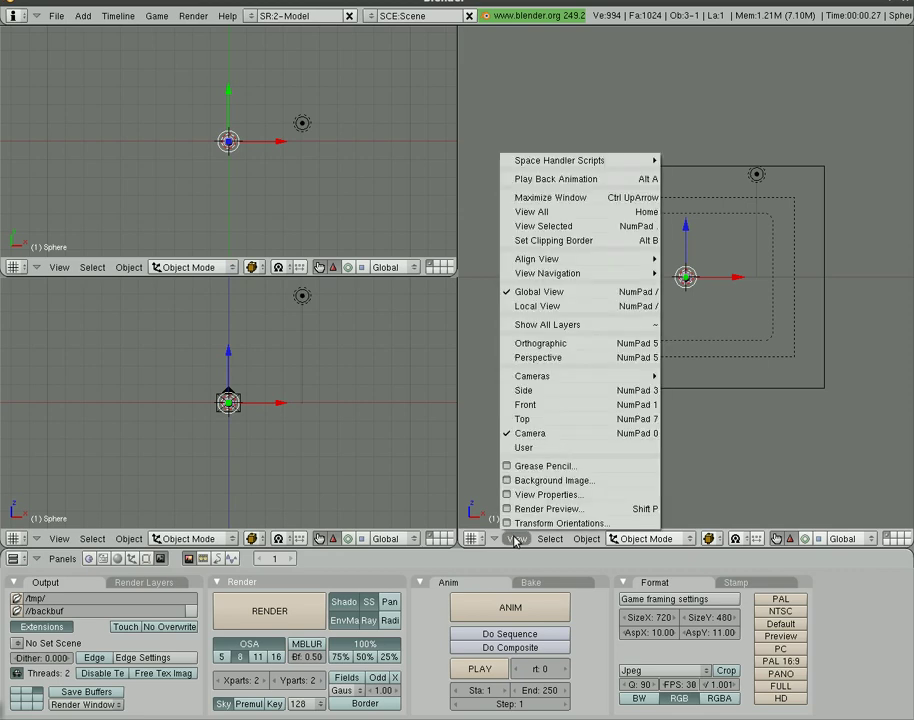
left_click(529, 482)
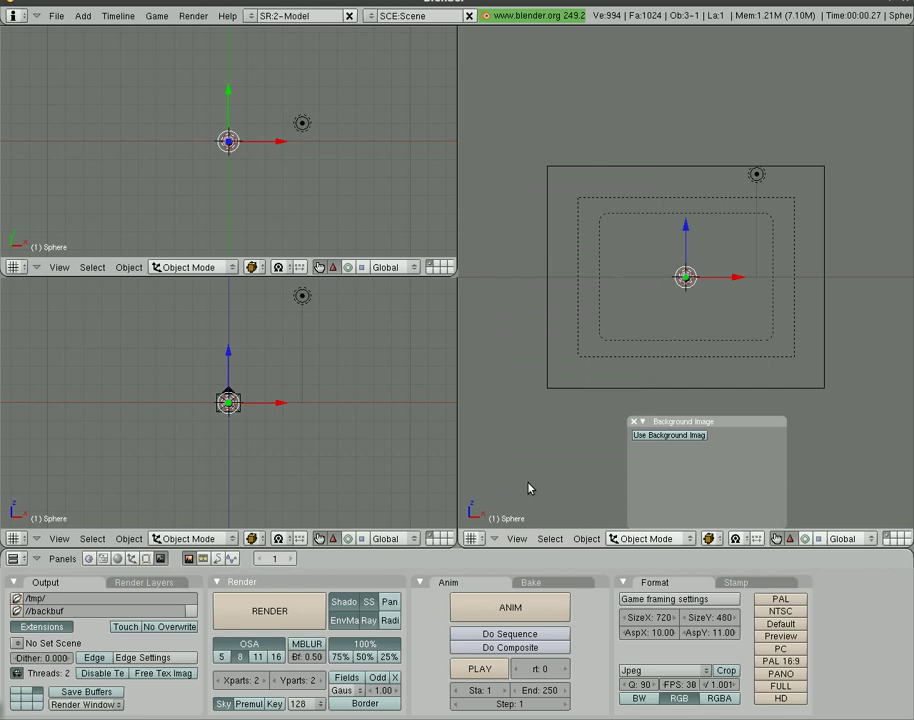
left_click(669, 435)
left_click(664, 467)
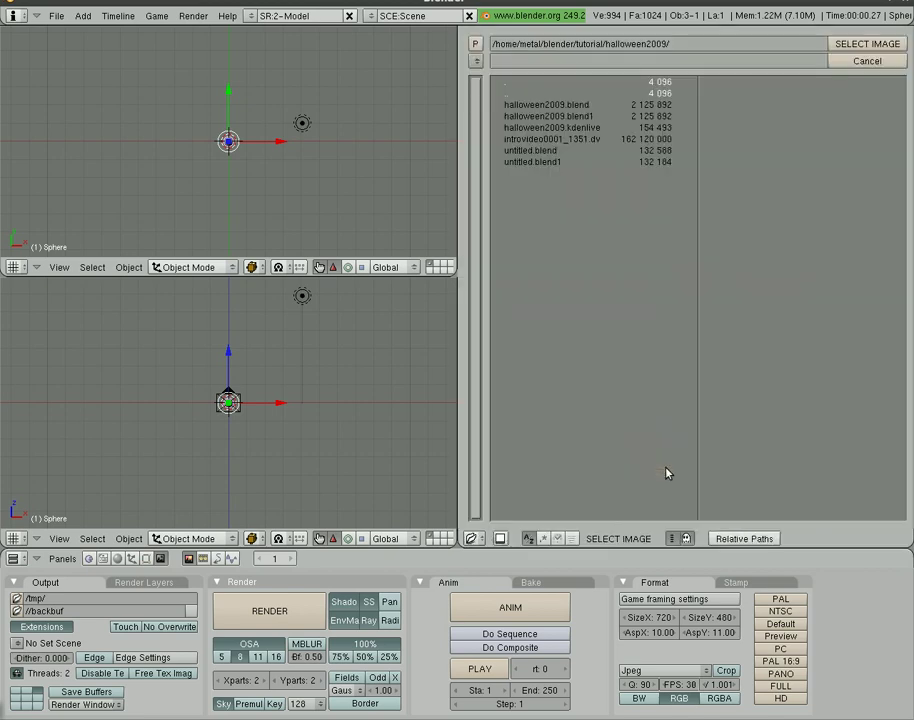
left_click(476, 61)
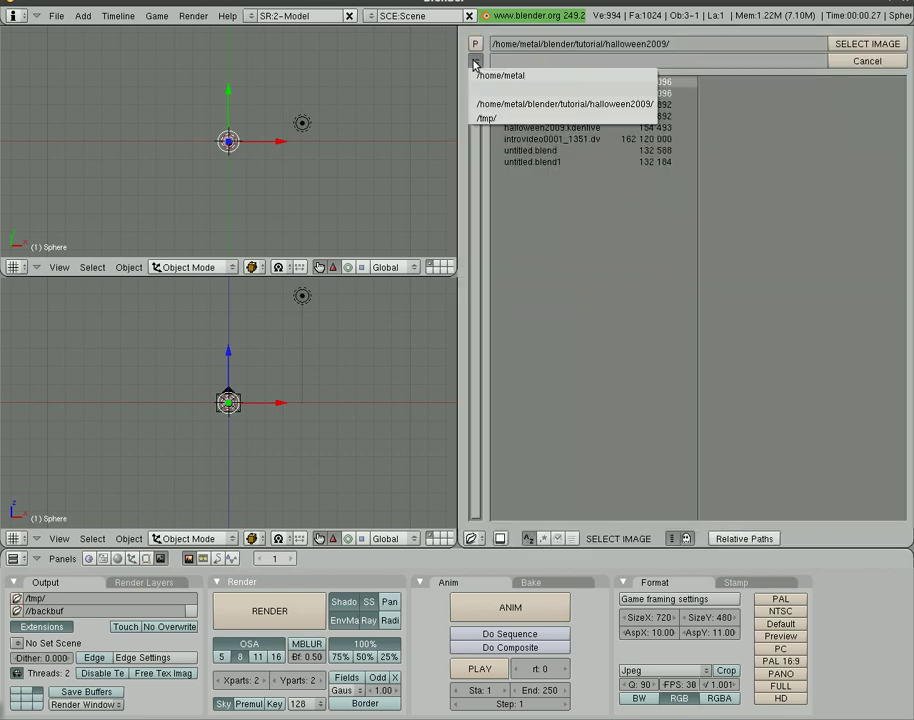
left_click(488, 118)
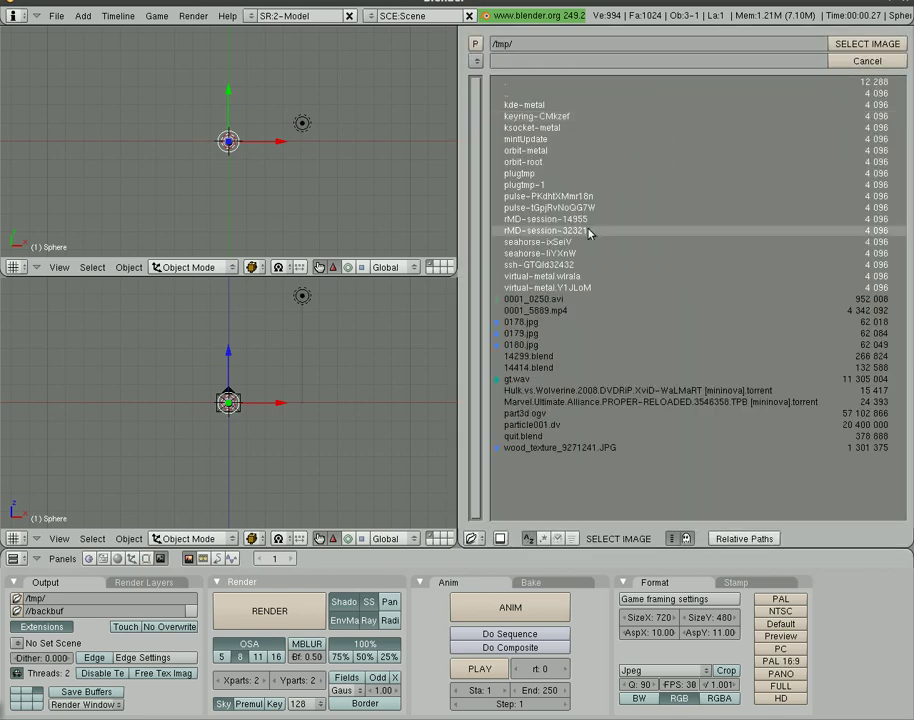
left_click(542, 425)
left_click(862, 44)
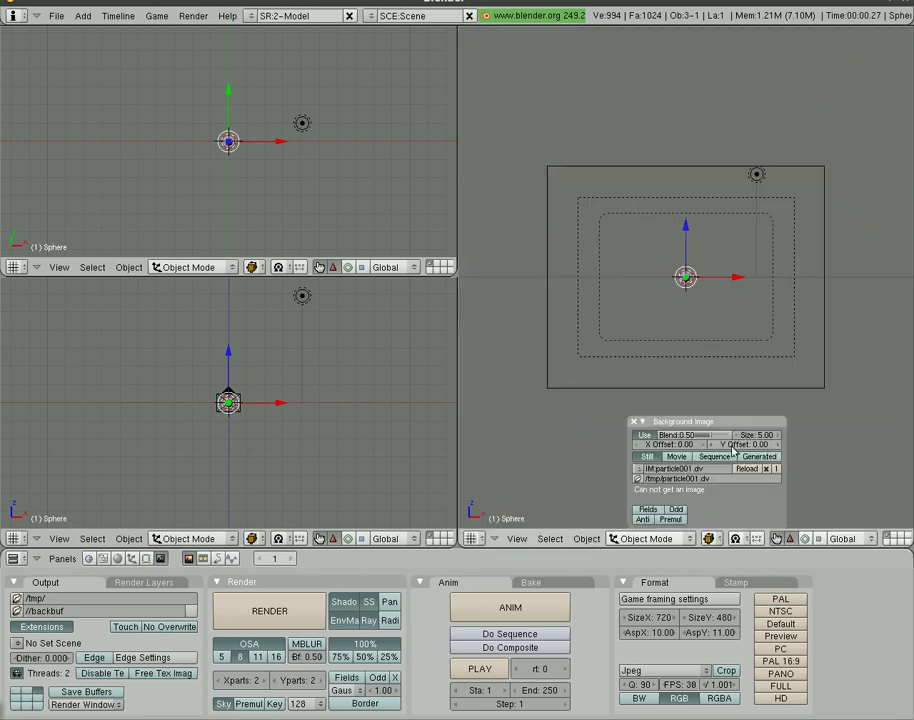
Treat the background as a movie with auto refresh and set its length to 169 frames
left_click(676, 456)
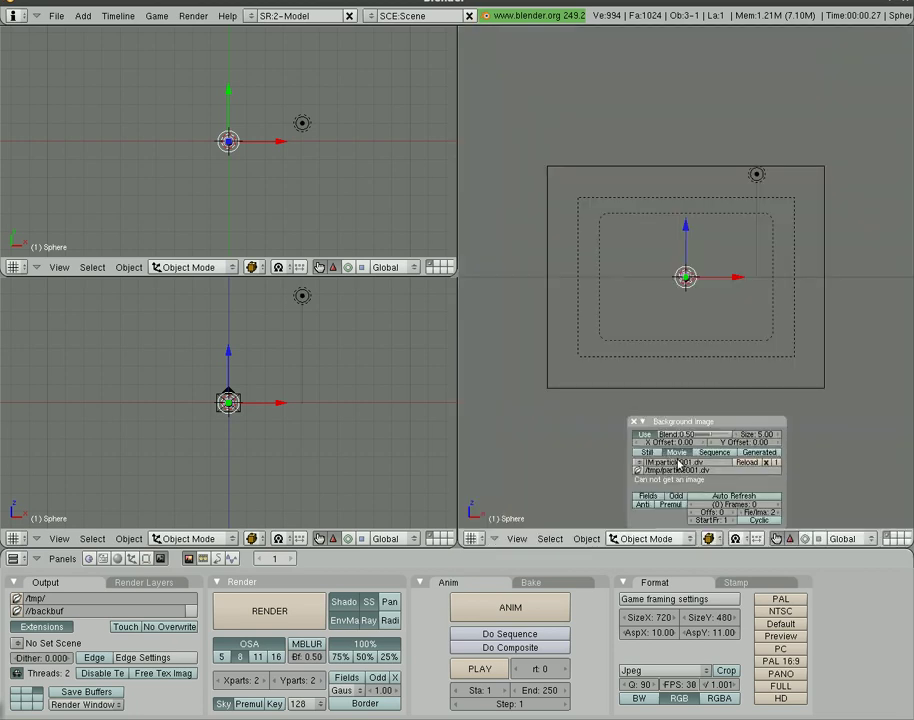
left_click(777, 505)
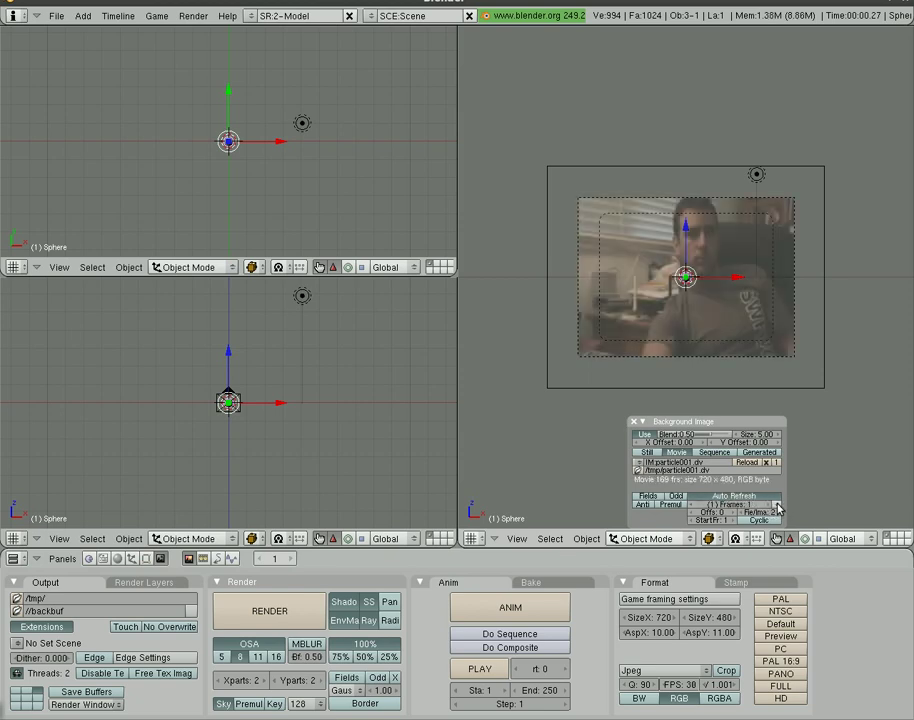
left_click(777, 507)
type("169")
key("Return")
Scrub the background footage forward in ten-frame jumps and back to frame 1 to check its playback
key("Up")
key("Up")
key("Up")
key("Up")
key("Up")
key("Up")
key("Up")
key("Up")
key("Up")
key("Up")
key("Up")
key("Up")
key("Up")
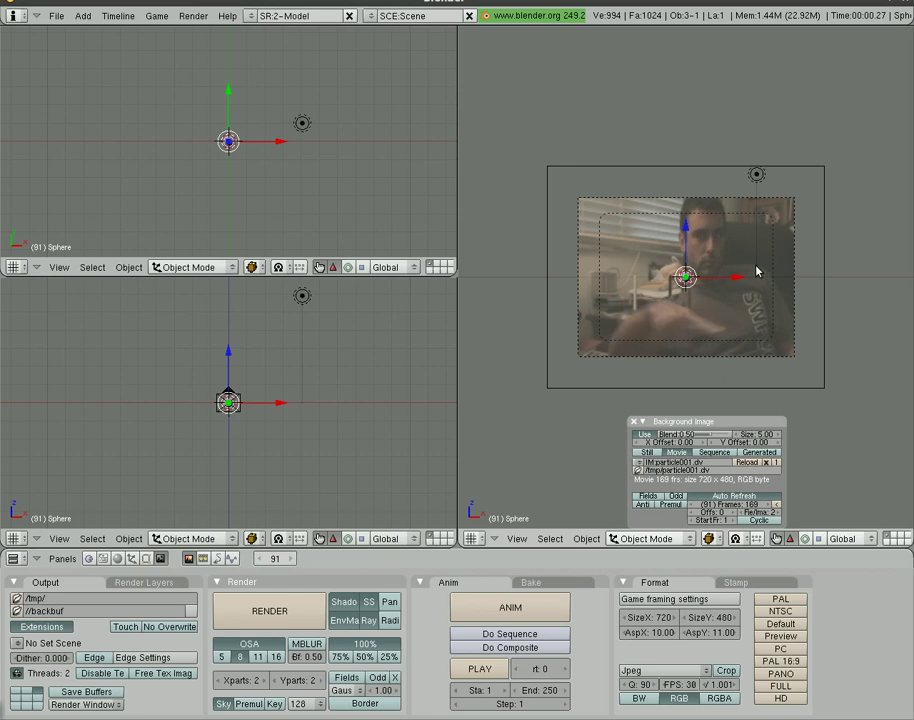
key("Down")
key("Down")
key("Down")
key("Down")
key("Down")
key("Down")
key("Down")
key("Down")
key("Down")
key("Down")
key("Down")
key("Down")
key("Down")
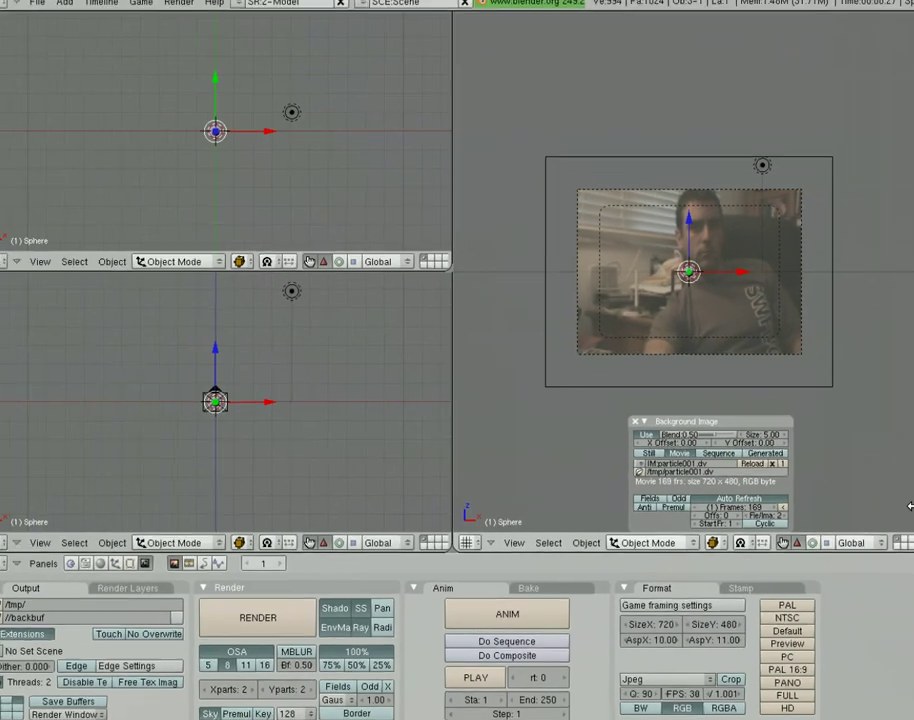
Set the scene's animation end frame to 169
left_click(540, 690)
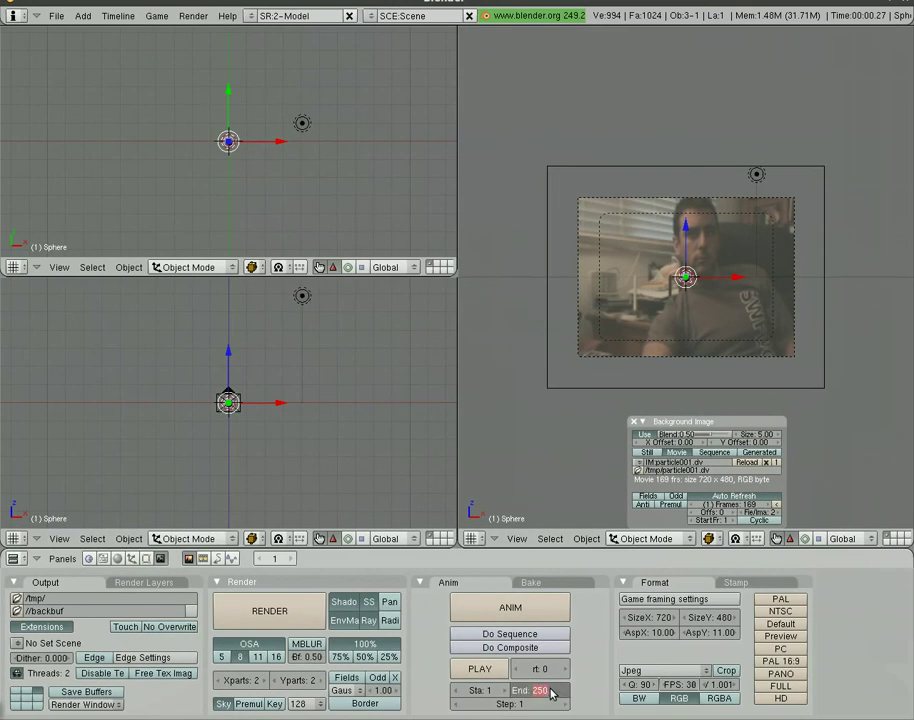
type("169")
key("Return")
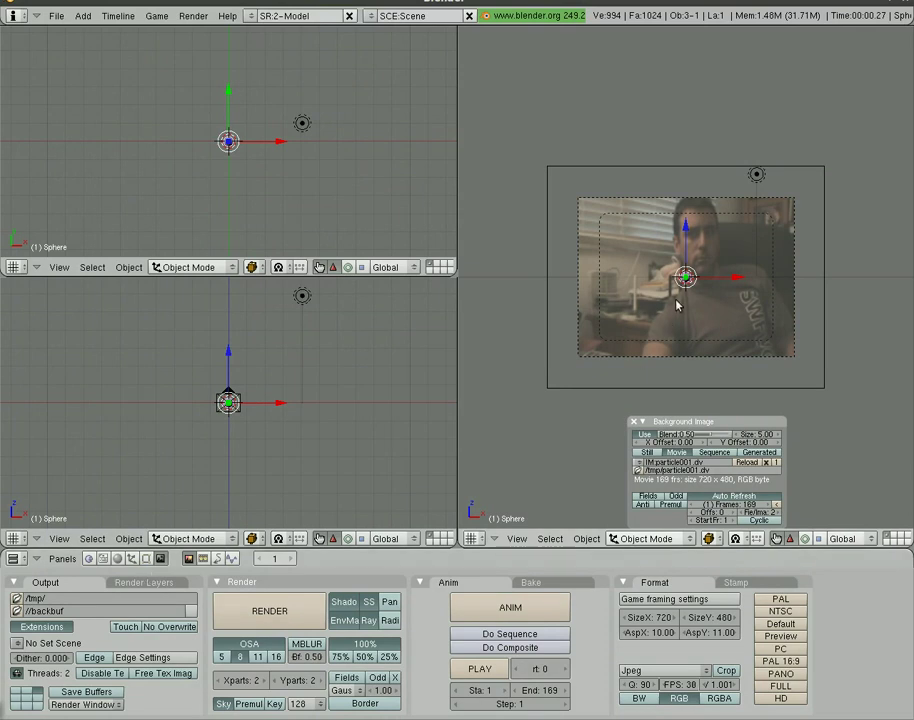
Add an emitter particle system to the sphere with an amount of 350 particles
left_click(131, 560)
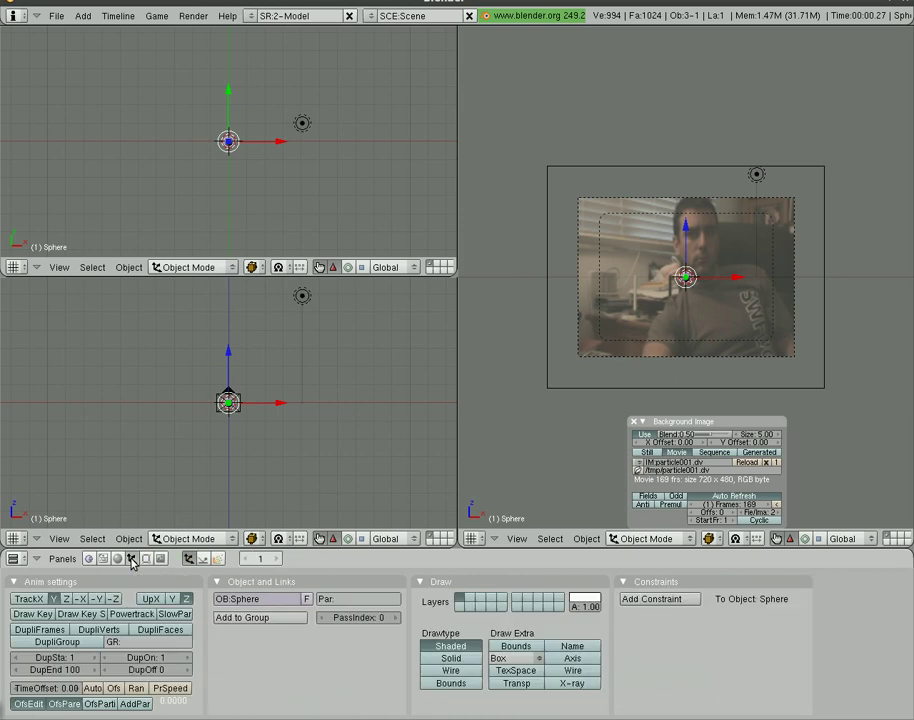
left_click(218, 558)
left_click(70, 599)
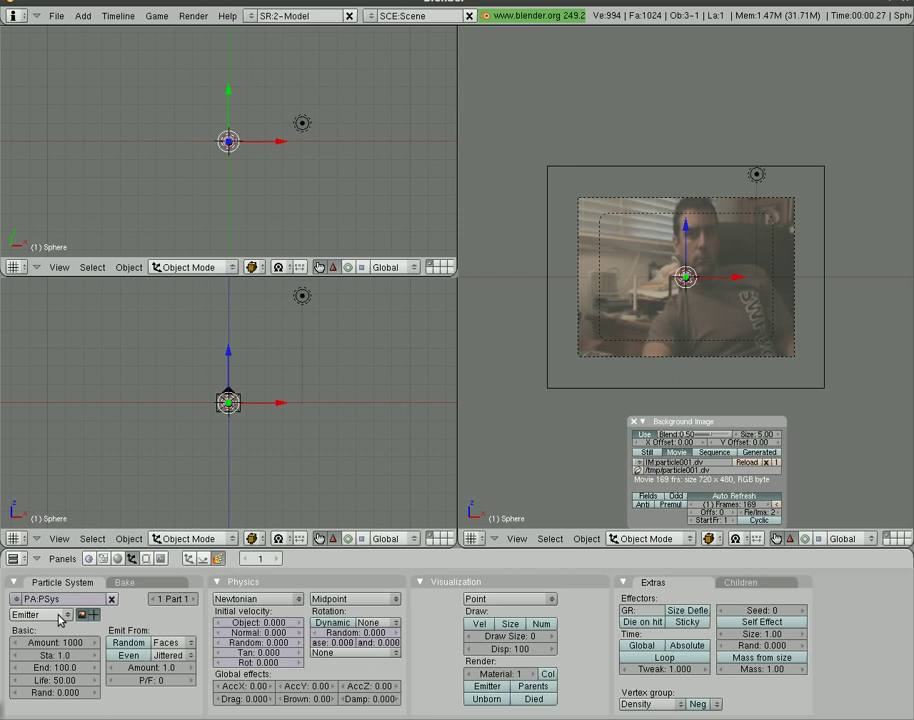
left_click(68, 643)
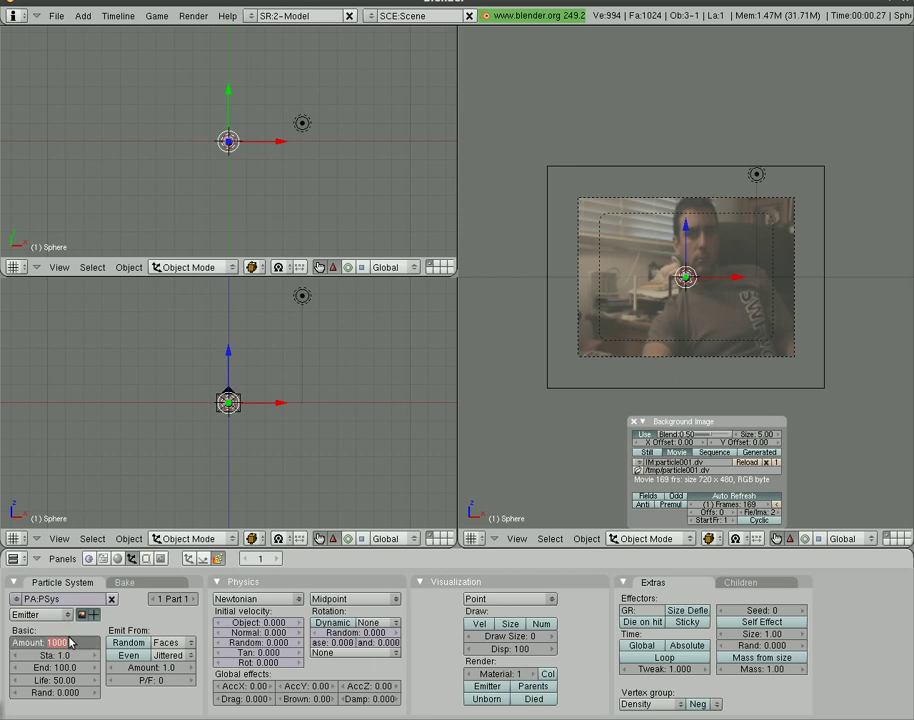
type("30")
key("Return")
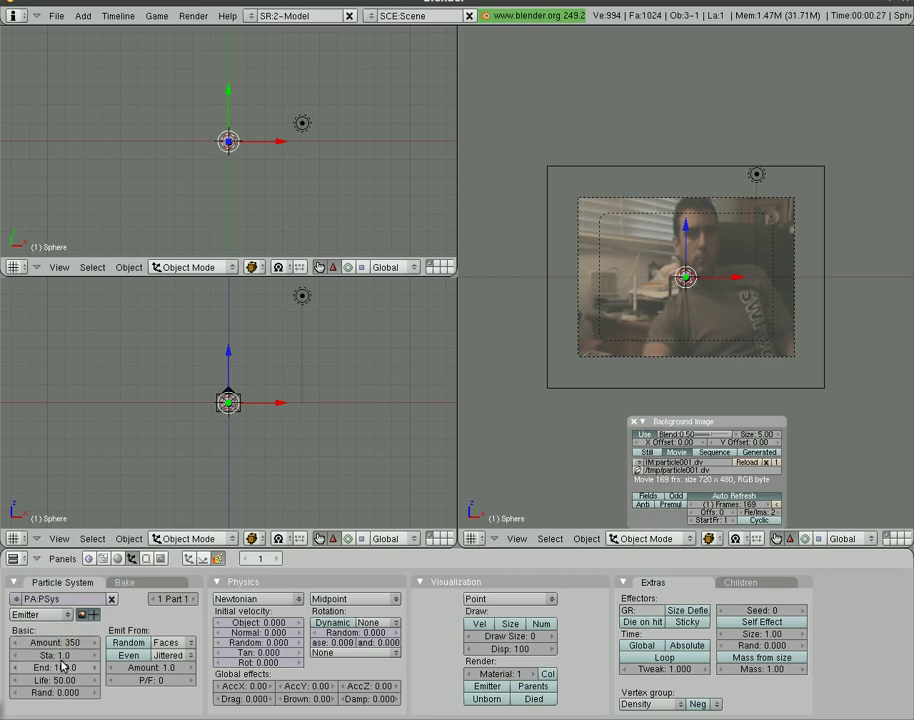
Examine the footage frame by frame between frames 20 and 31 to judge where the particle emission should start
key("Up")
key("Up")
key("Up")
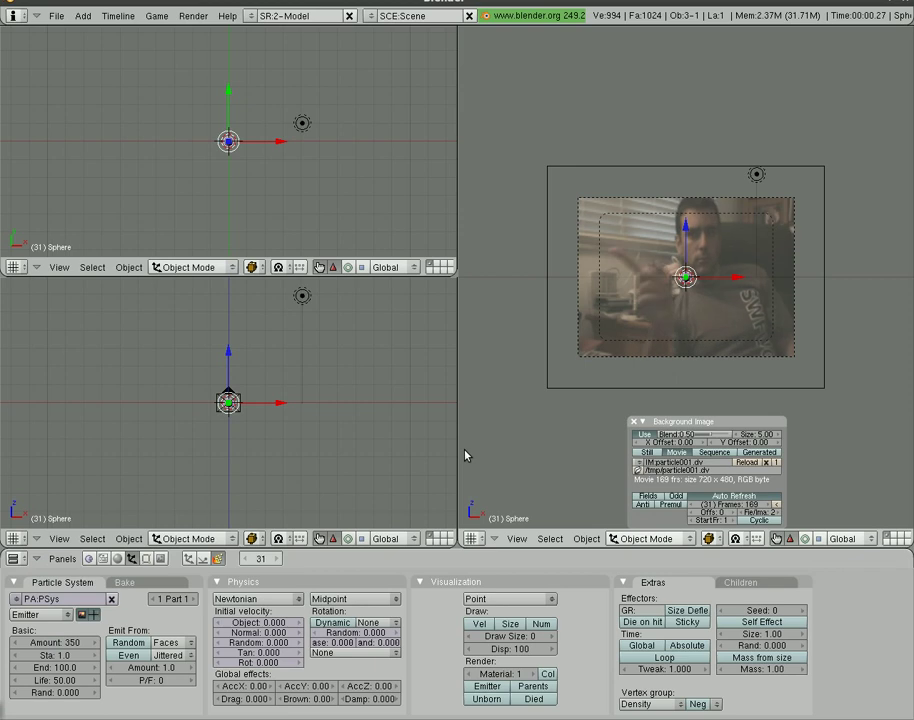
key("Left")
key("Left")
key("Left")
key("Left")
key("Left")
key("Left")
key("Left")
key("Left")
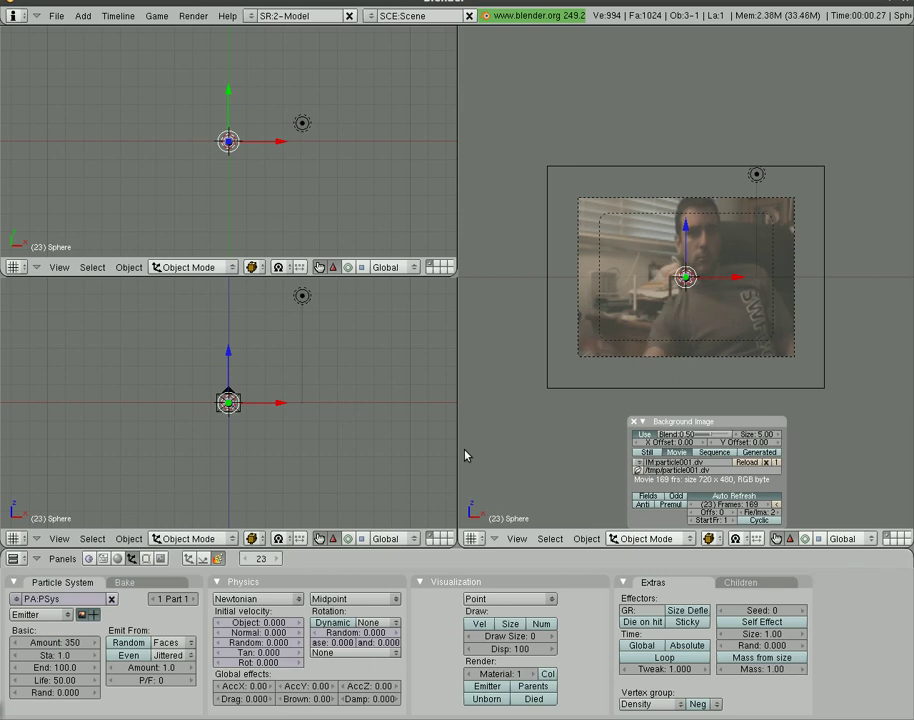
key("Right")
key("Right")
key("Left")
key("Left")
key("Left")
key("Left")
key("Left")
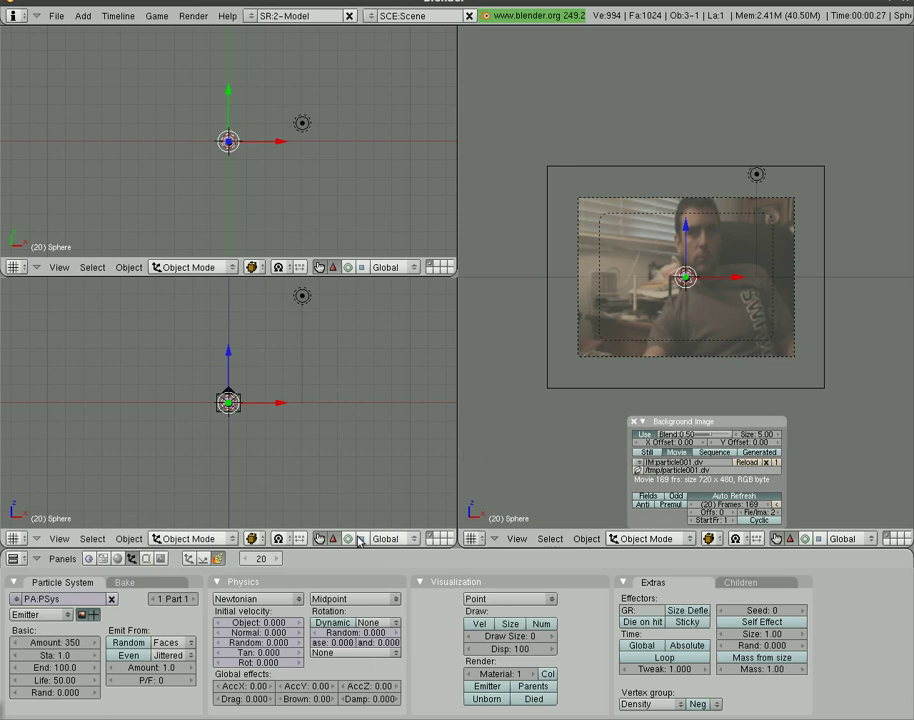
Set the particle emission to start at frame 25 and end at frame 169
left_click(57, 655)
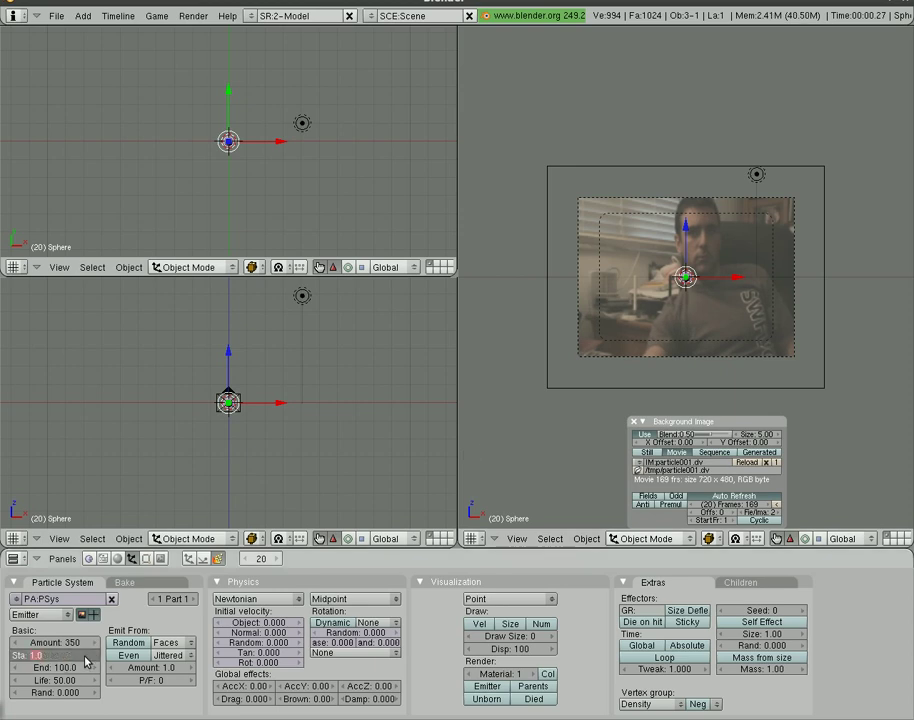
type("25")
key("Return")
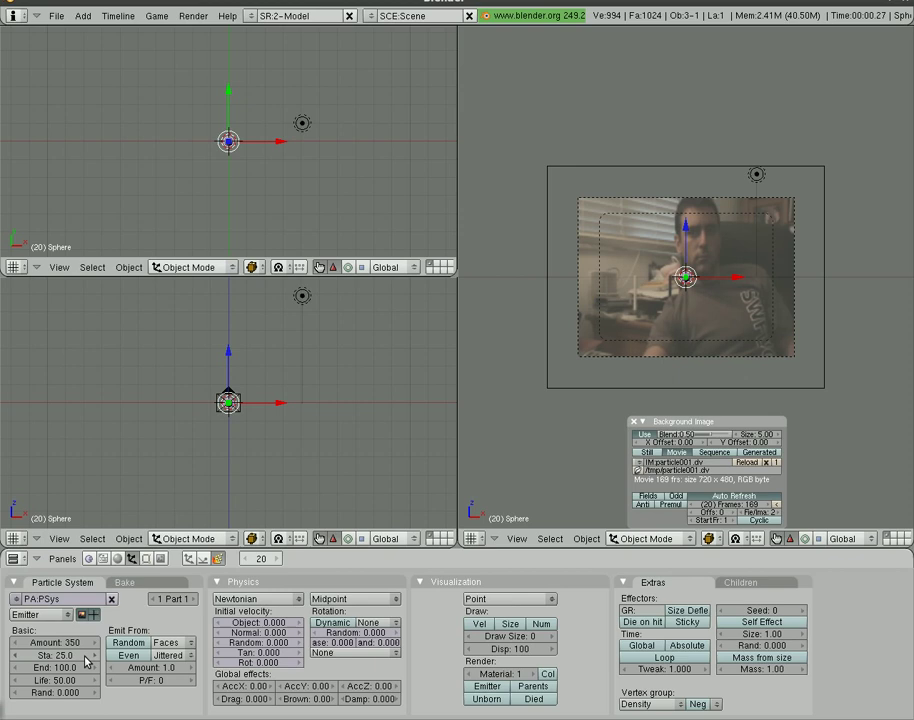
left_click(58, 677)
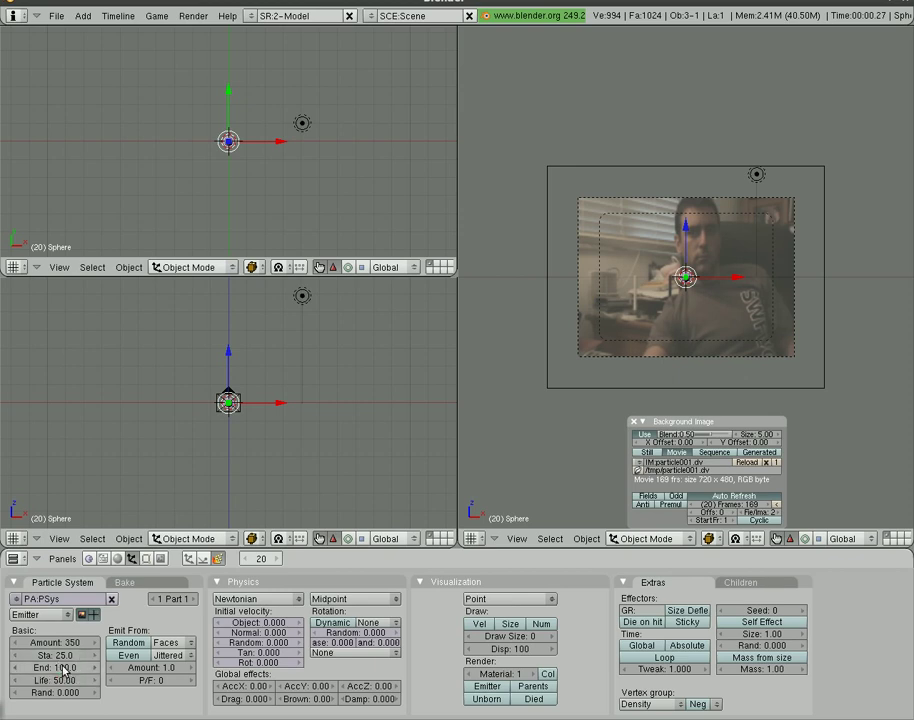
left_click(66, 667)
type("169")
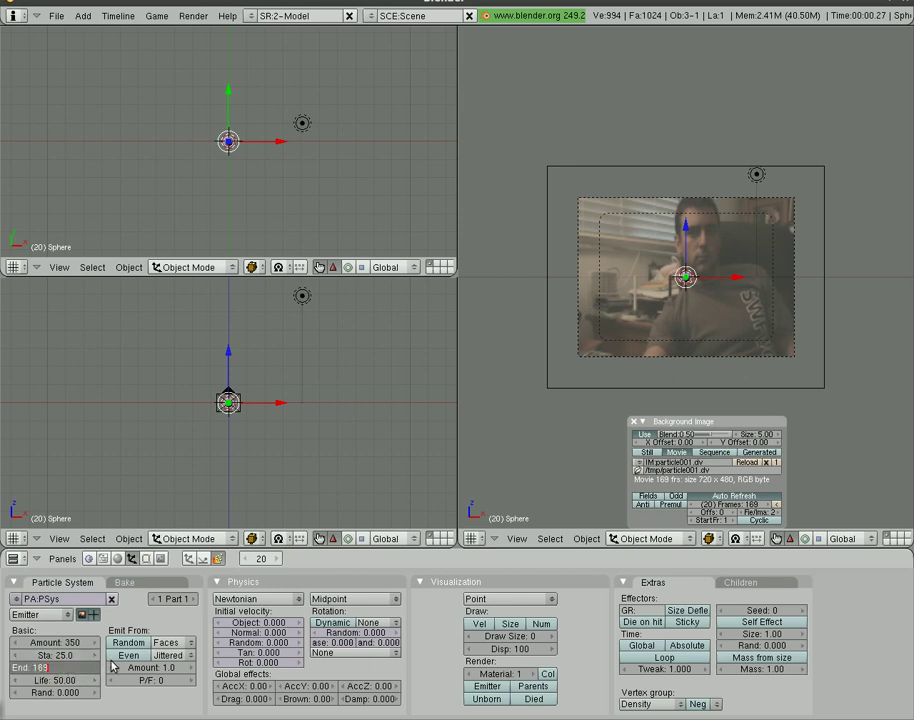
key("Return")
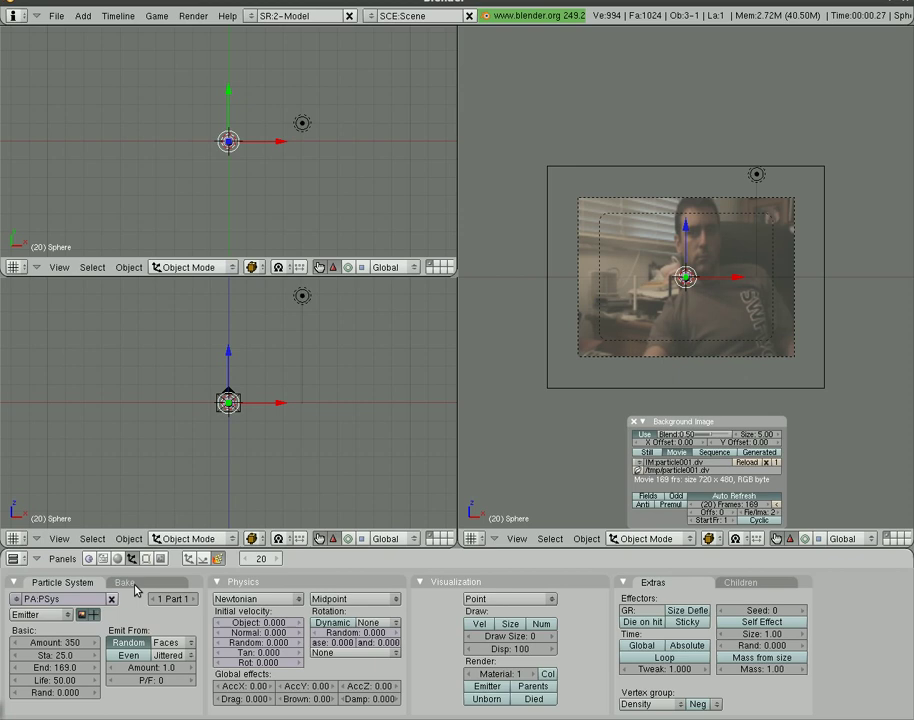
Set the end frame of the particle system's bake range to 169
left_click(125, 582)
left_click(172, 599)
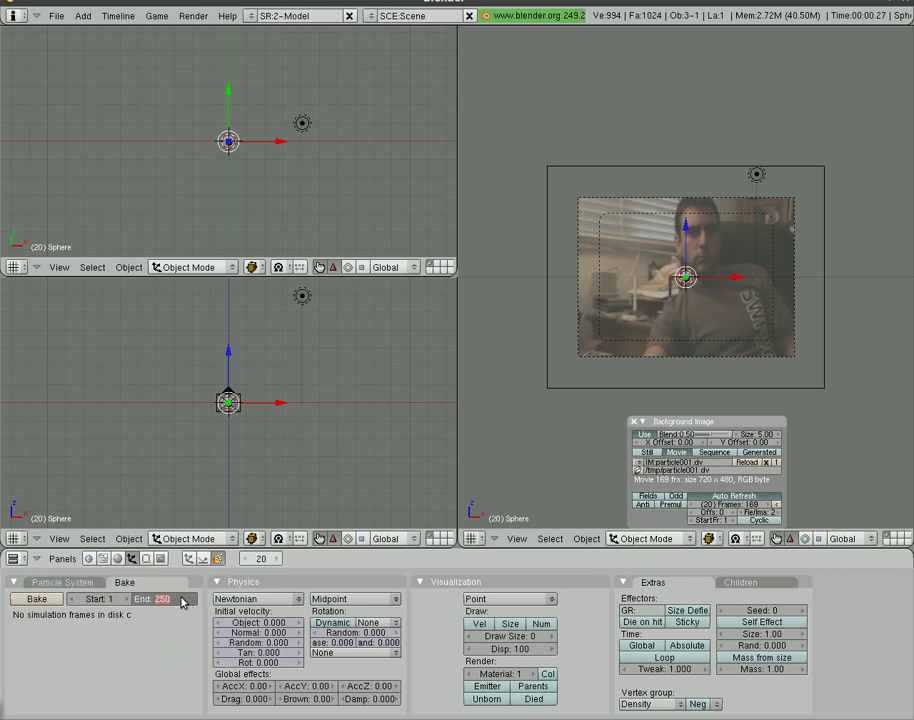
type("169")
key("Return")
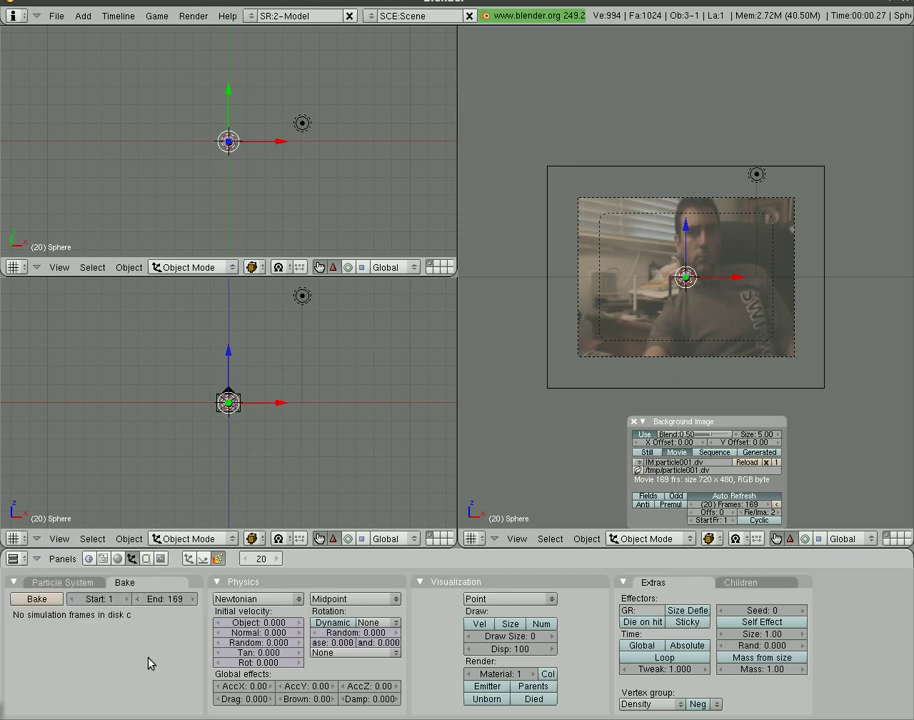
left_click(78, 583)
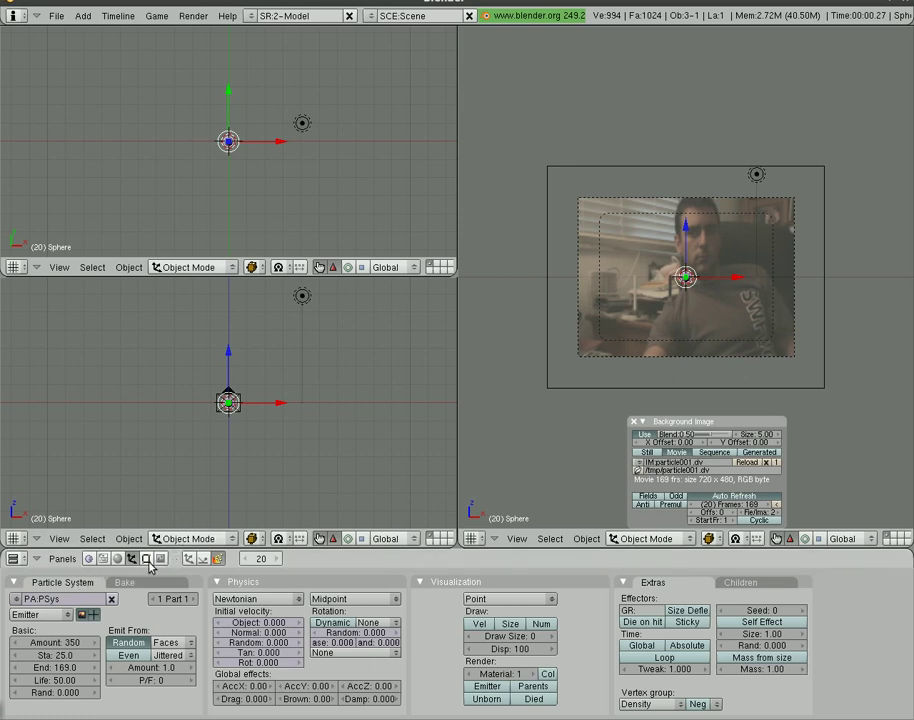
left_click(124, 582)
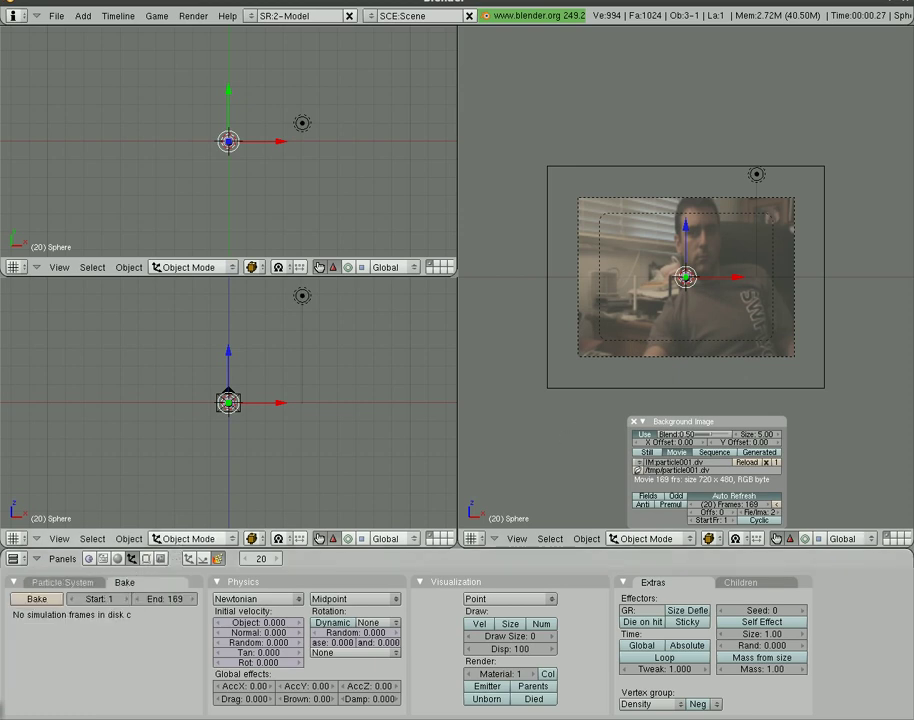
Maximize the camera view, move the sphere just outside the footage's lower left edge, and insert a LocRotScale key at frame 20
left_click(92, 583)
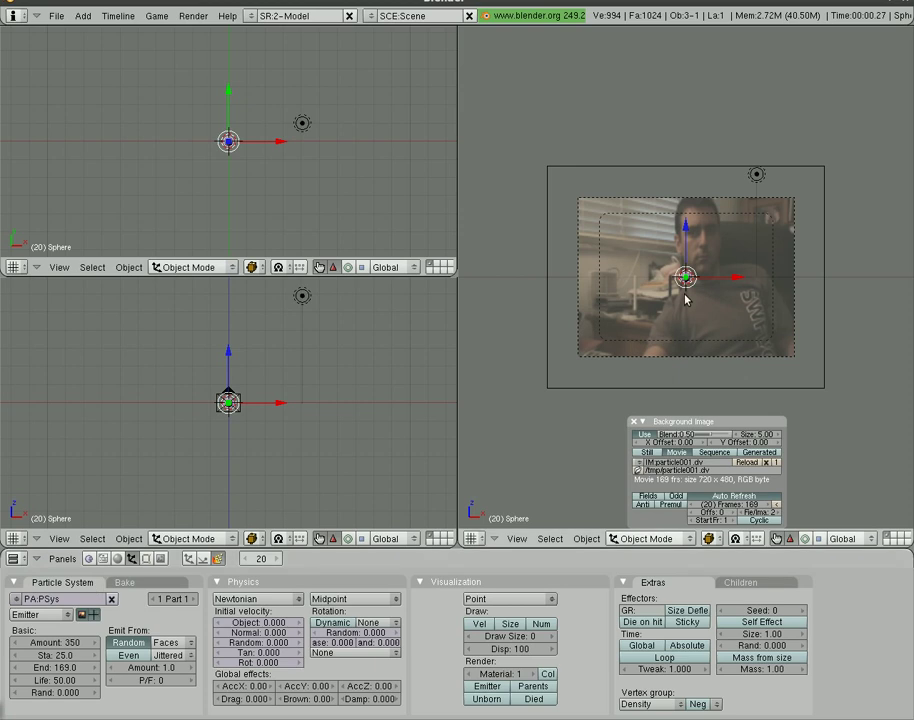
scroll(686, 298, "up", 3)
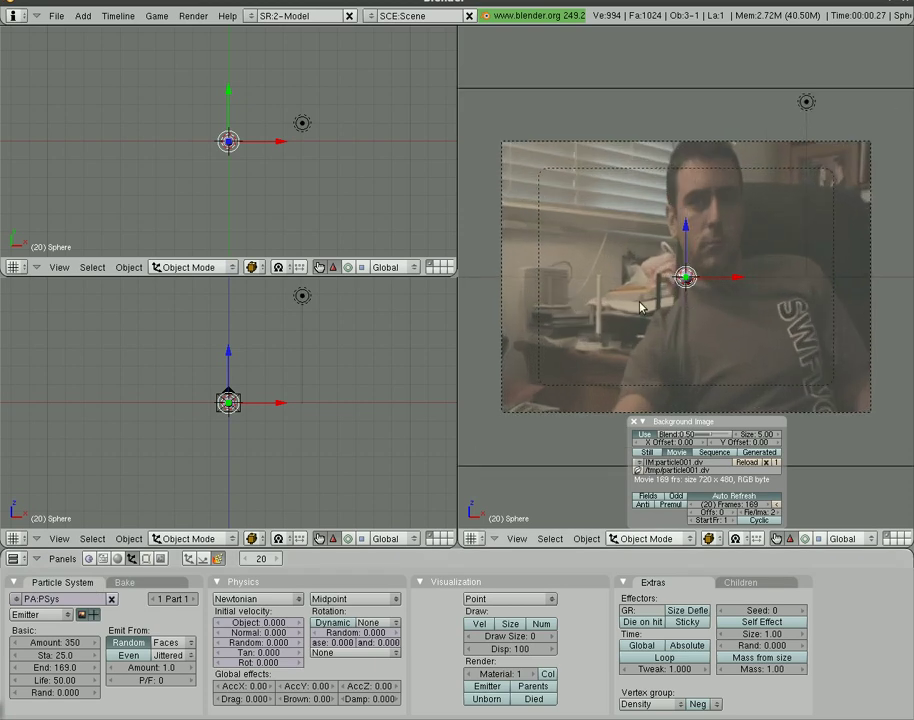
key("ctrl+Up")
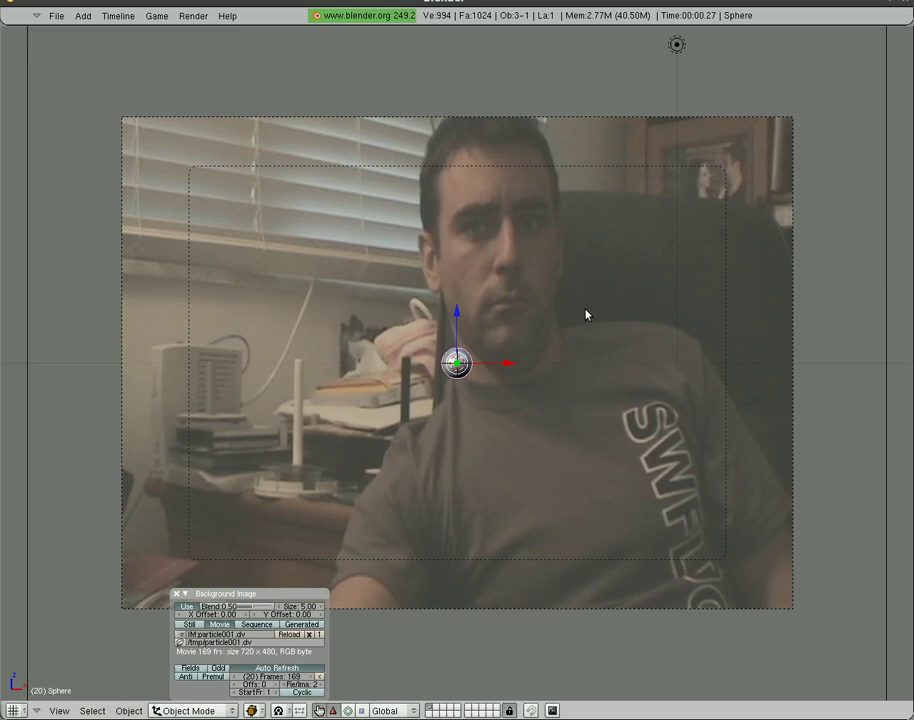
key("g")
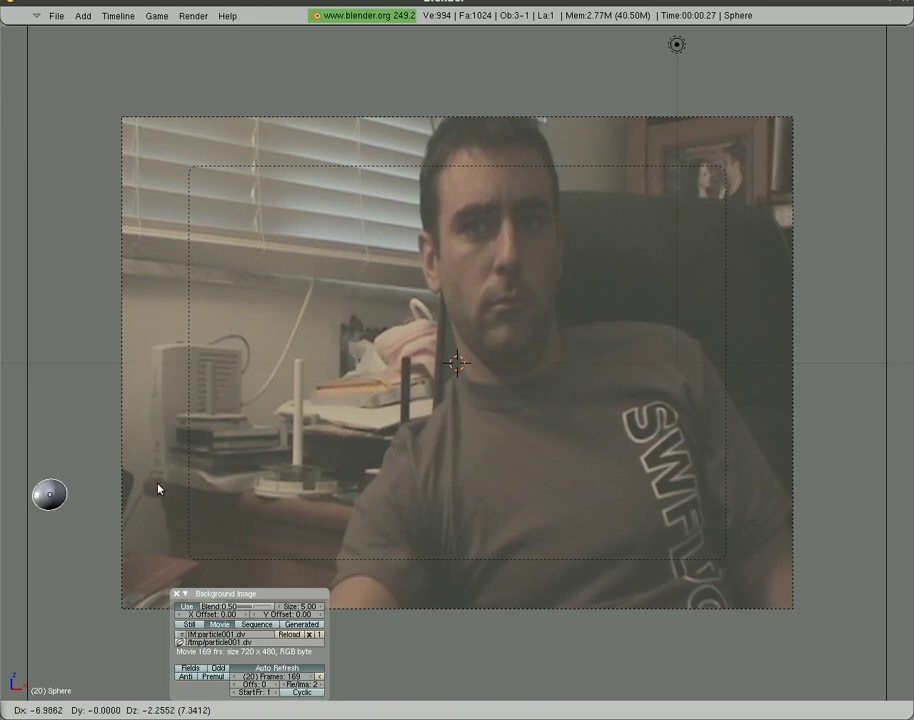
left_click(158, 489)
key("i")
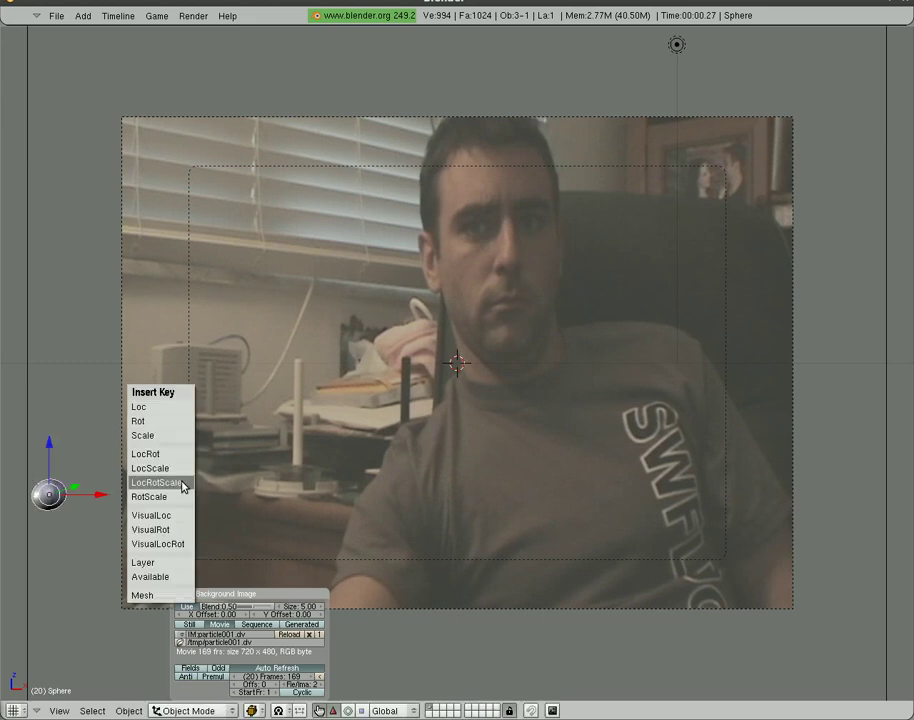
left_click(183, 486)
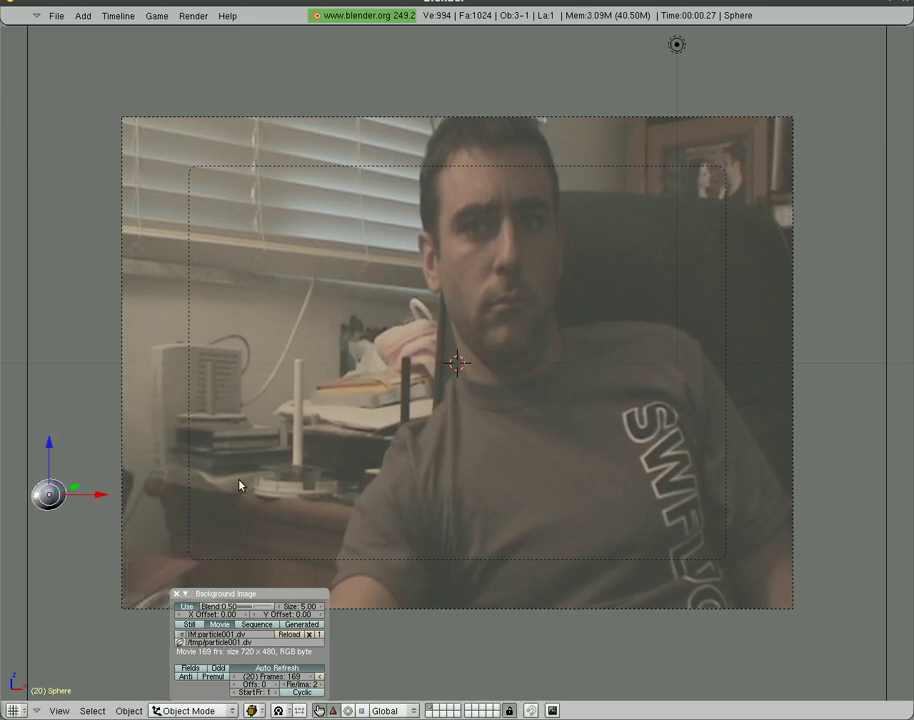
At frame 25, move the sphere onto the fingertip at the footage's left edge and insert a LocRotScale key
key("Right")
key("Right")
key("Right")
key("Right")
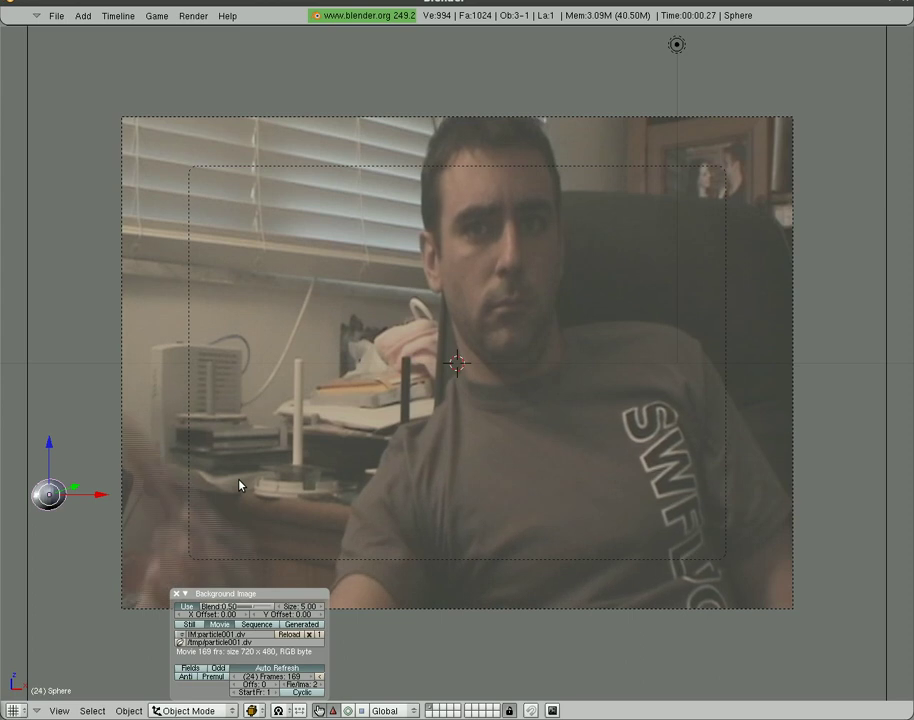
key("Right")
key("g")
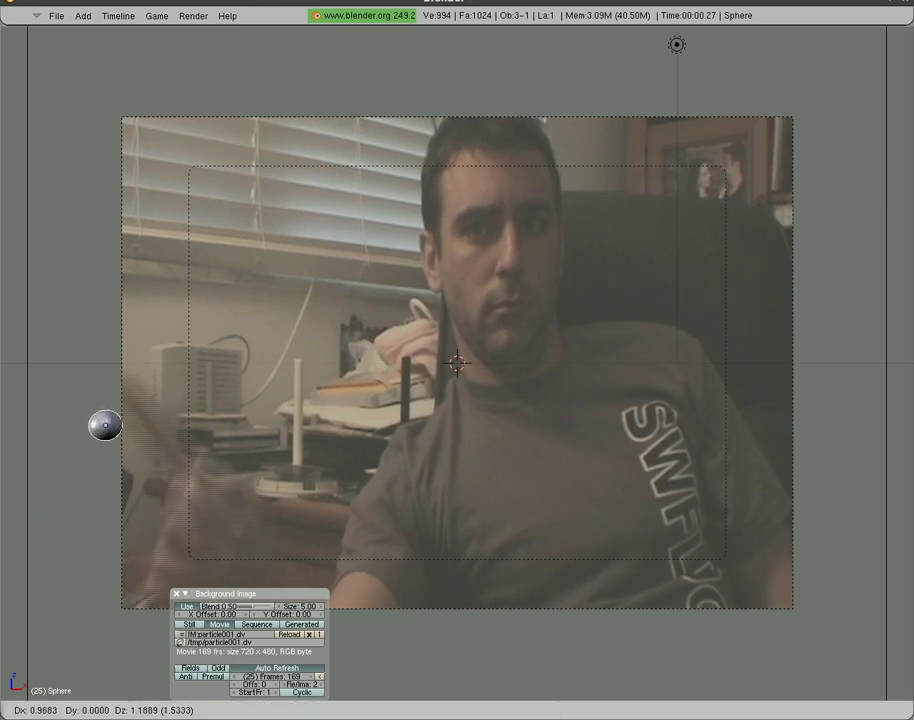
left_click(292, 368)
key("i")
left_click(292, 368)
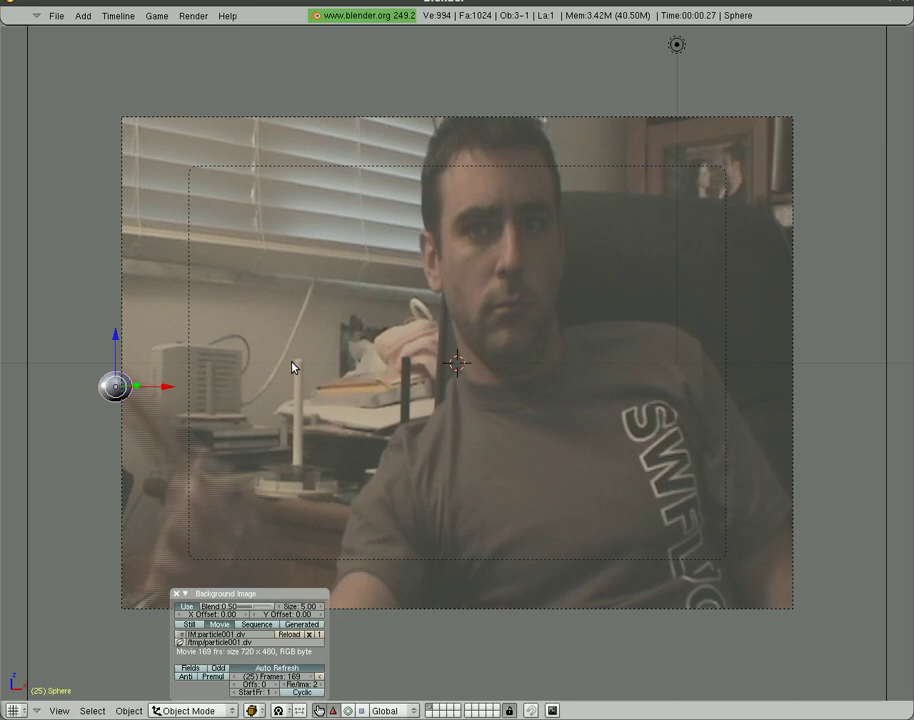
At frame 35, move the sphere onto the fingertip below the window blinds and insert a LocRotScale key
key("Up")
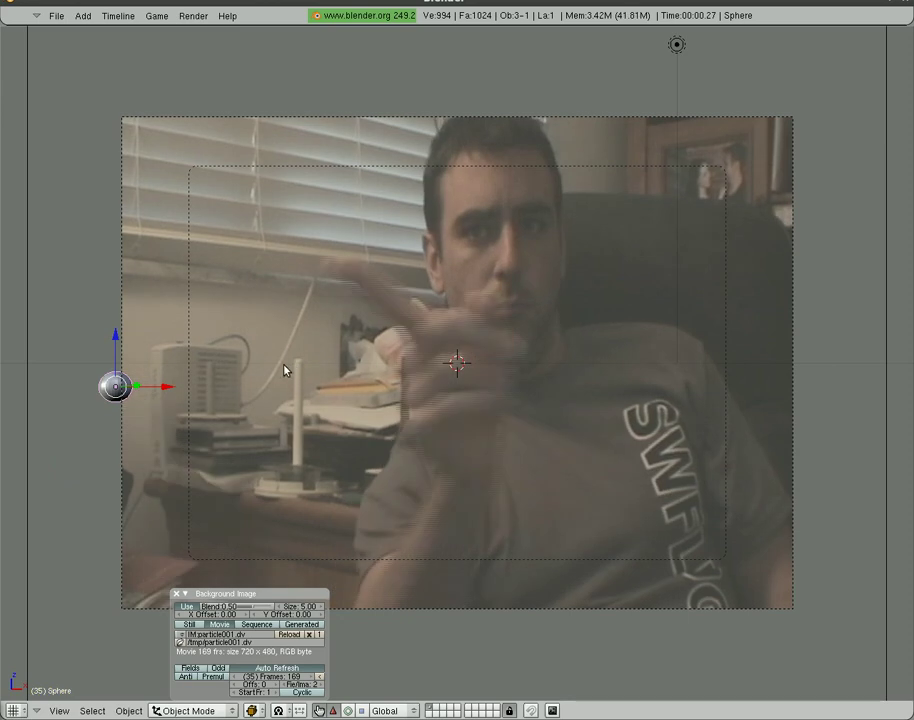
key("g")
left_click(507, 243)
key("i")
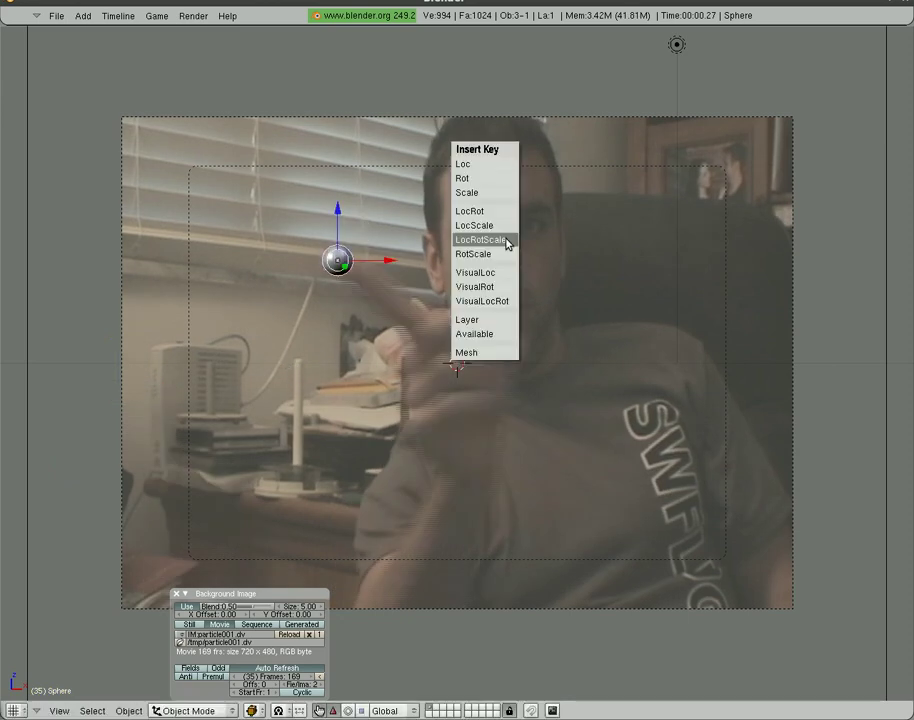
left_click(507, 243)
Go back to frame 31, shift the sphere onto the fingertip, and insert a LocRotScale key
key("Left")
key("Left")
key("Left")
key("Left")
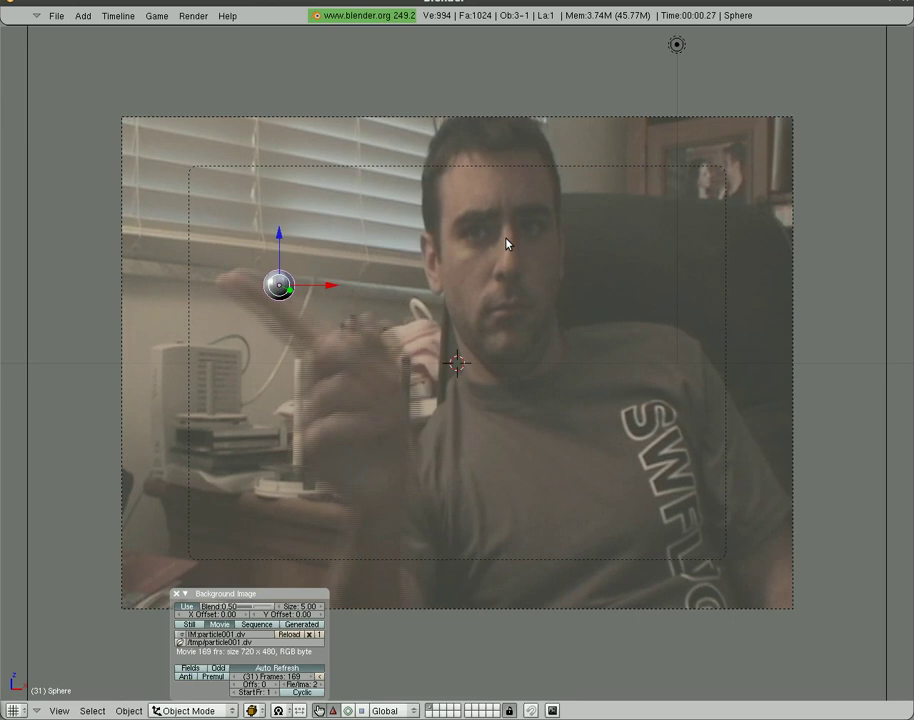
key("g")
left_click(465, 240)
key("i")
left_click(464, 240)
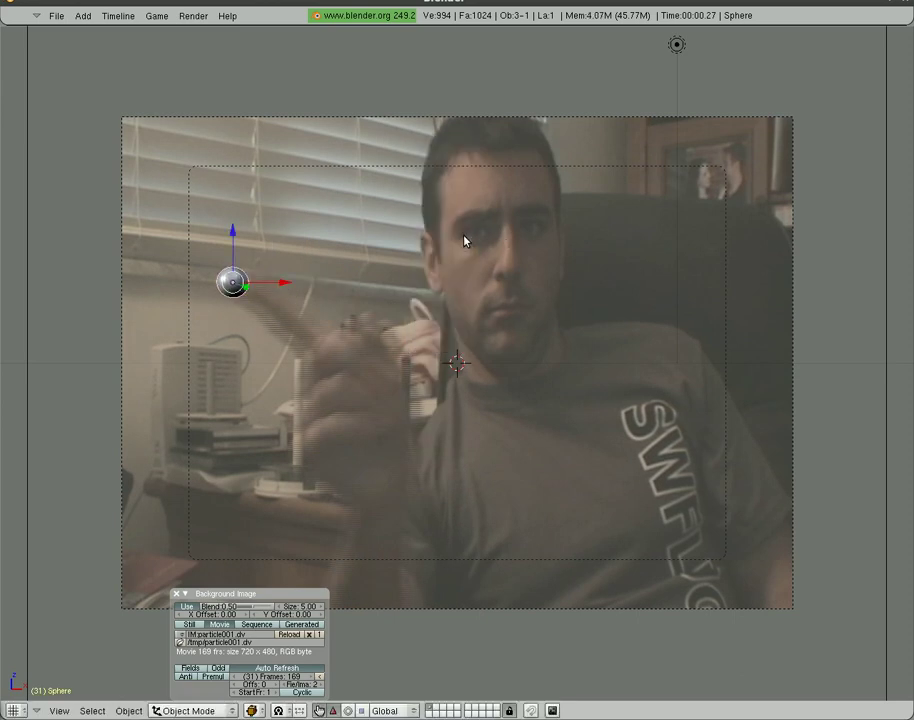
At frame 41, move the sphere onto the fingertip in front of the face and insert a LocRotScale key
key("Up")
key("g")
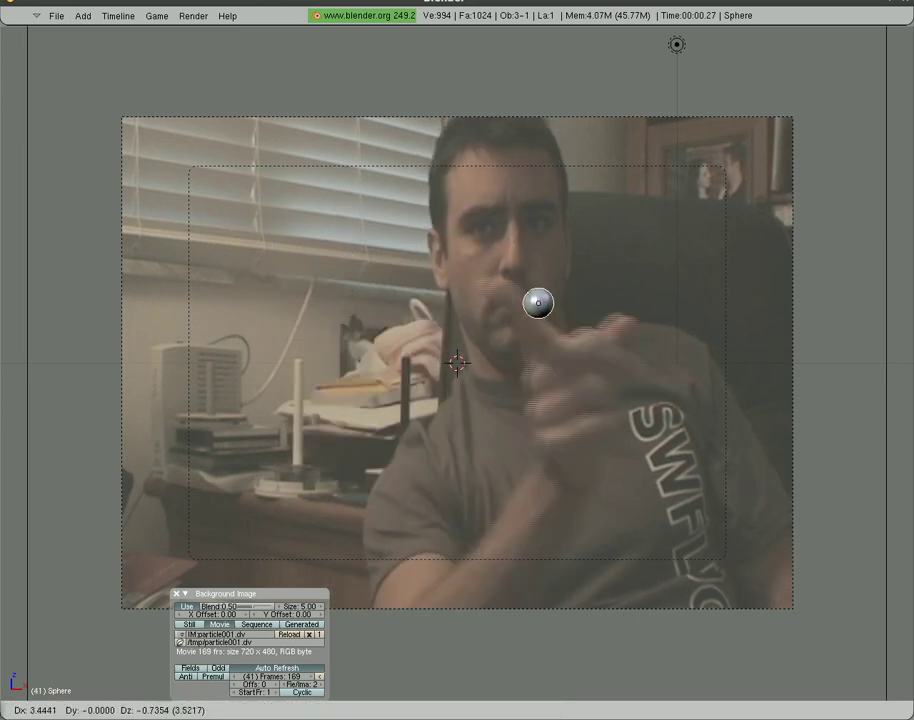
left_click(626, 268)
key("i")
left_click(632, 266)
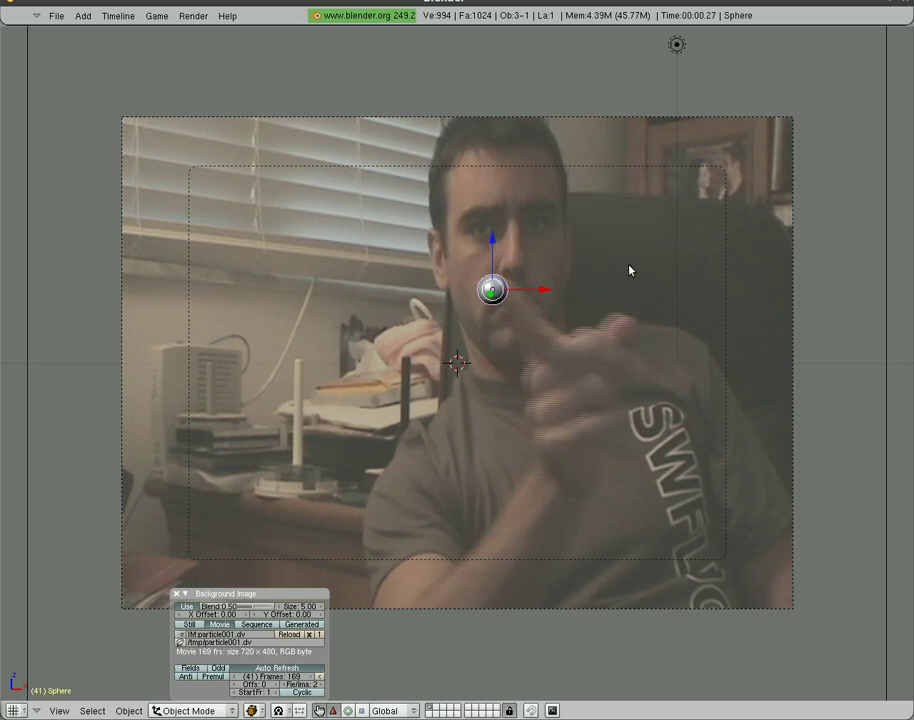
At frame 51, move the sphere onto the fingertip over the man's shoulder and insert a LocRotScale key
key("Left")
key("Left")
key("Left")
key("Left")
key("Right")
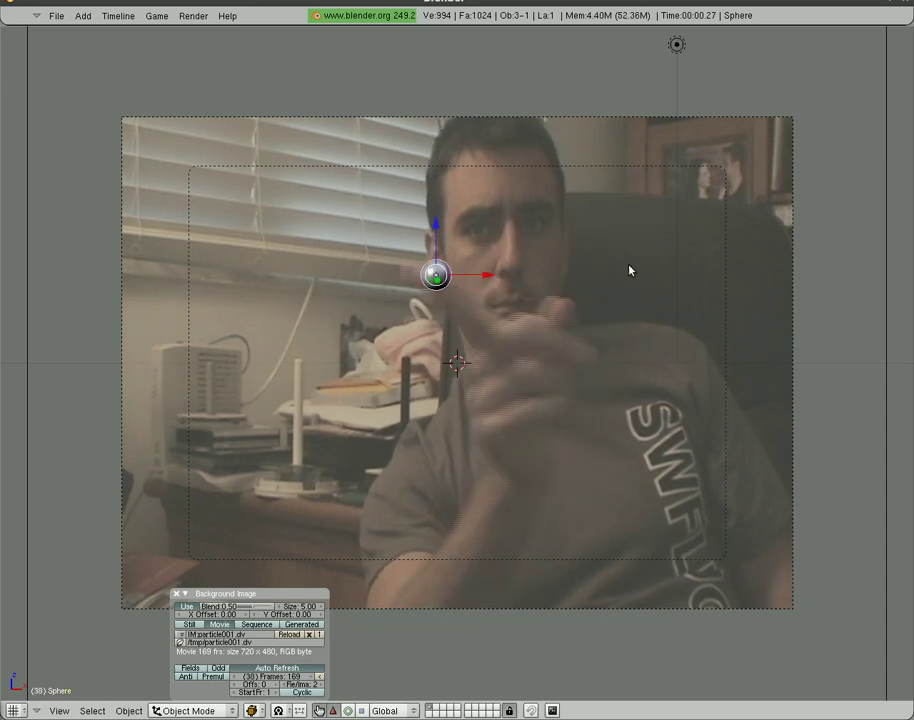
key("Up")
key("Right")
key("Right")
key("Right")
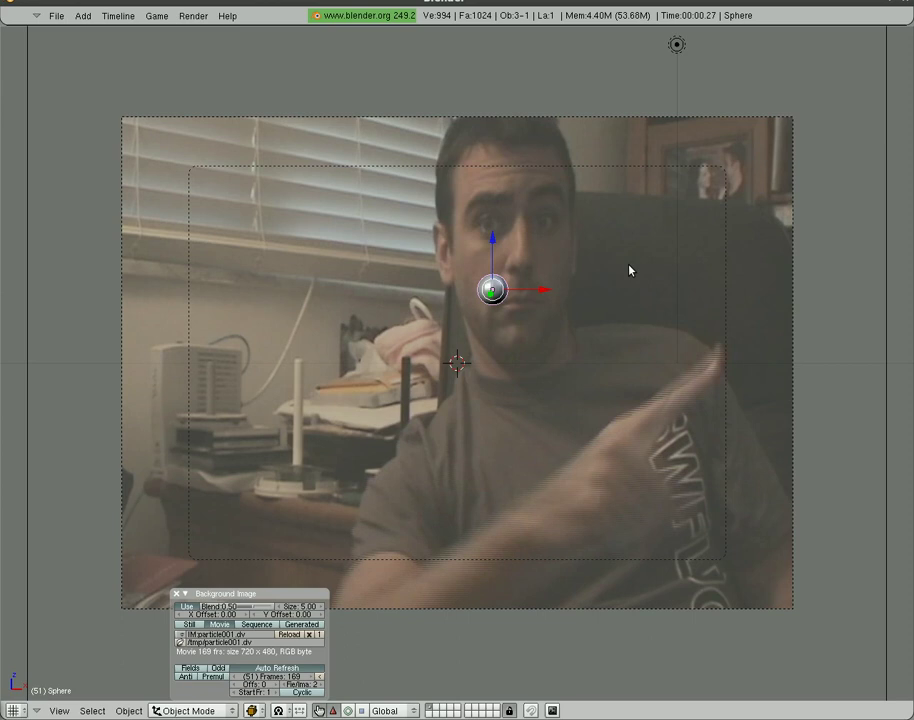
key("g")
left_click(857, 345)
key("i")
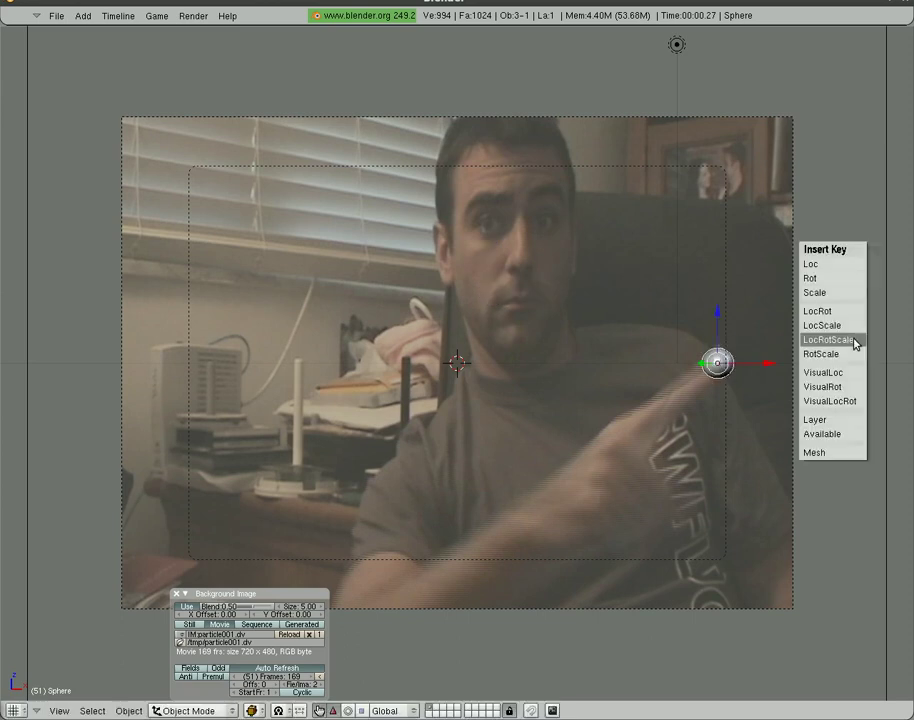
left_click(855, 341)
Go back to frame 47, raise the sphere onto the upward-pointing fingertip, and insert a LocRotScale key
key("Left")
key("Left")
key("Left")
key("Left")
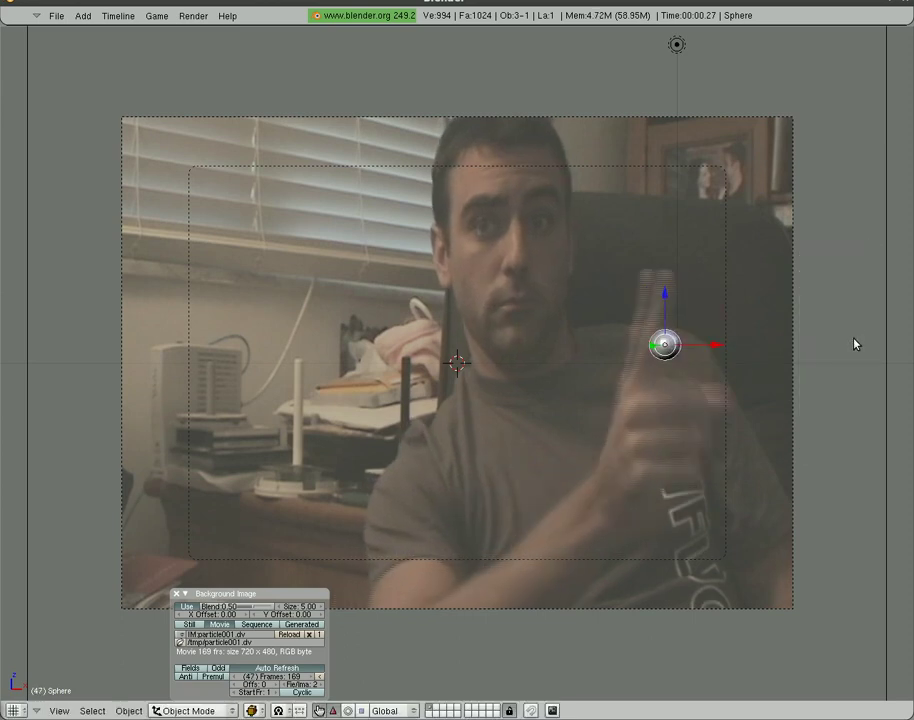
key("g")
left_click(851, 267)
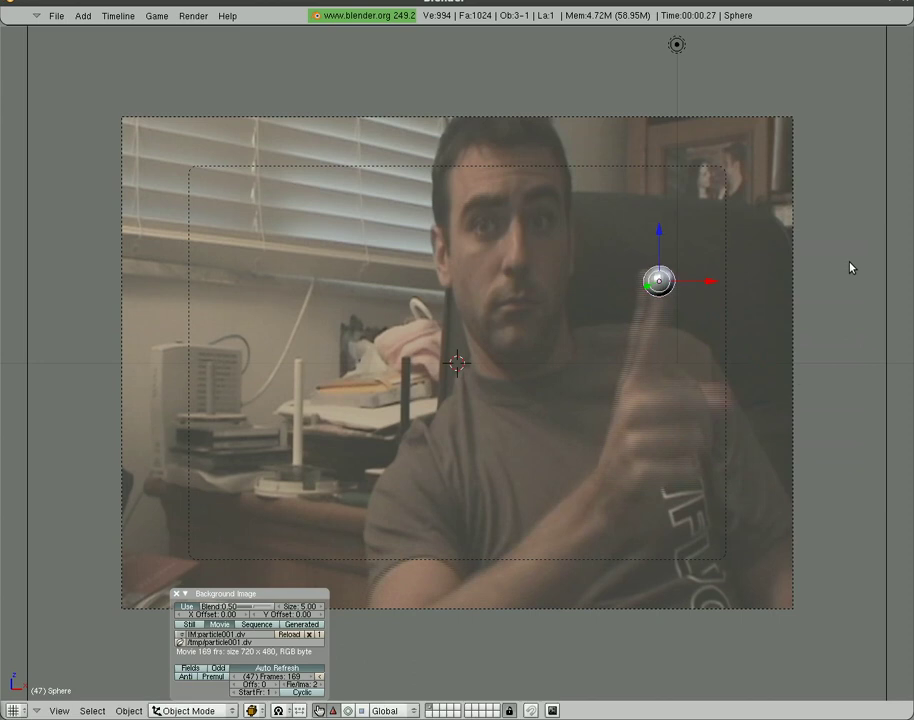
key("alt+a")
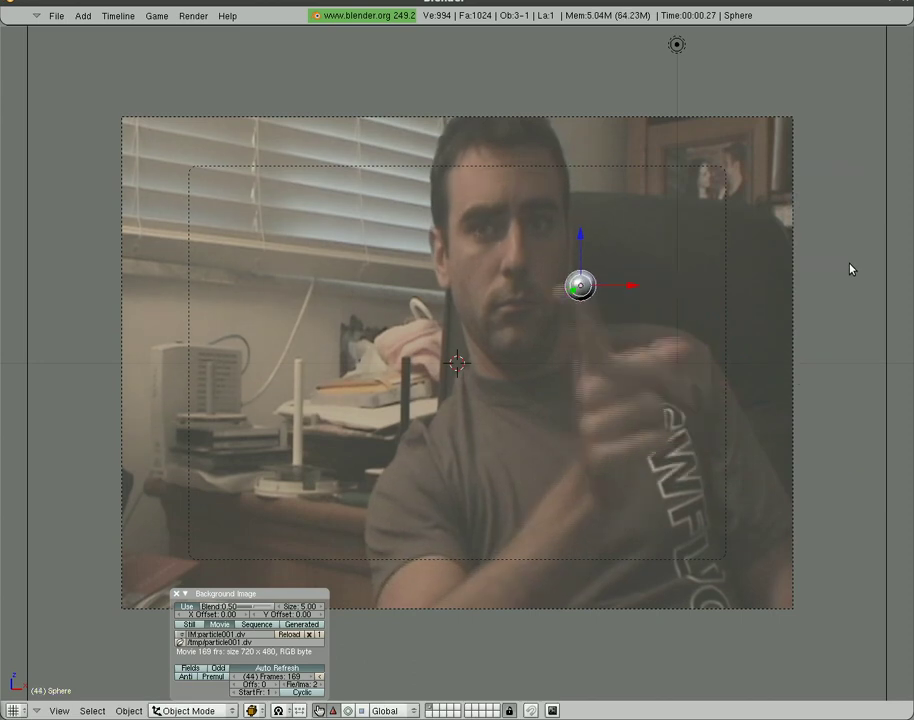
key("Escape")
At frame 61, move the sphere onto the fingertip beside the neck and insert a LocRotScale key
key("Right")
key("Right")
key("Right")
key("Right")
key("Up")
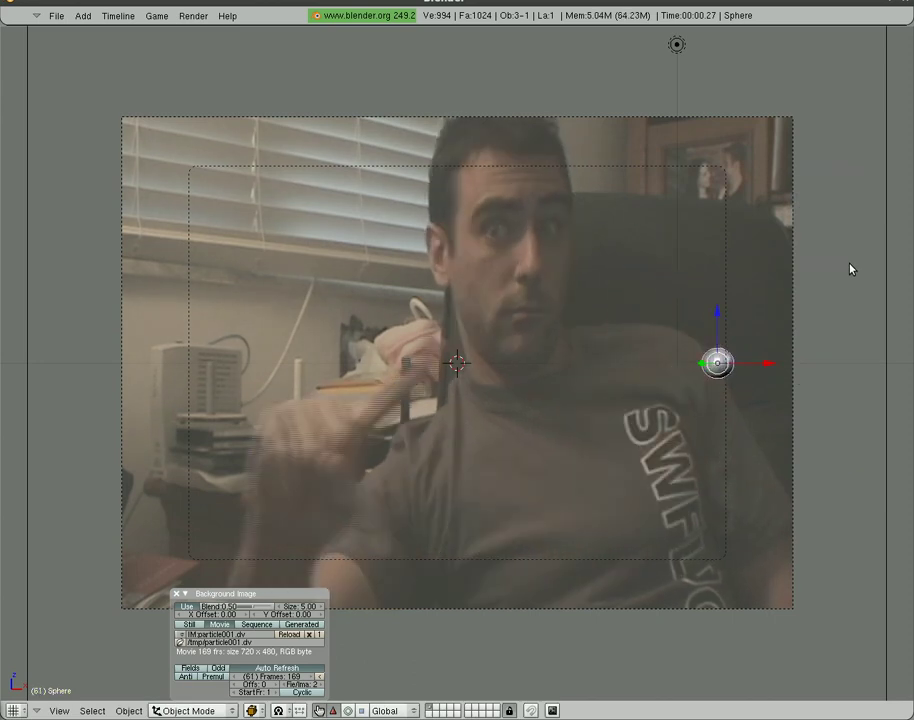
key("g")
left_click(563, 261)
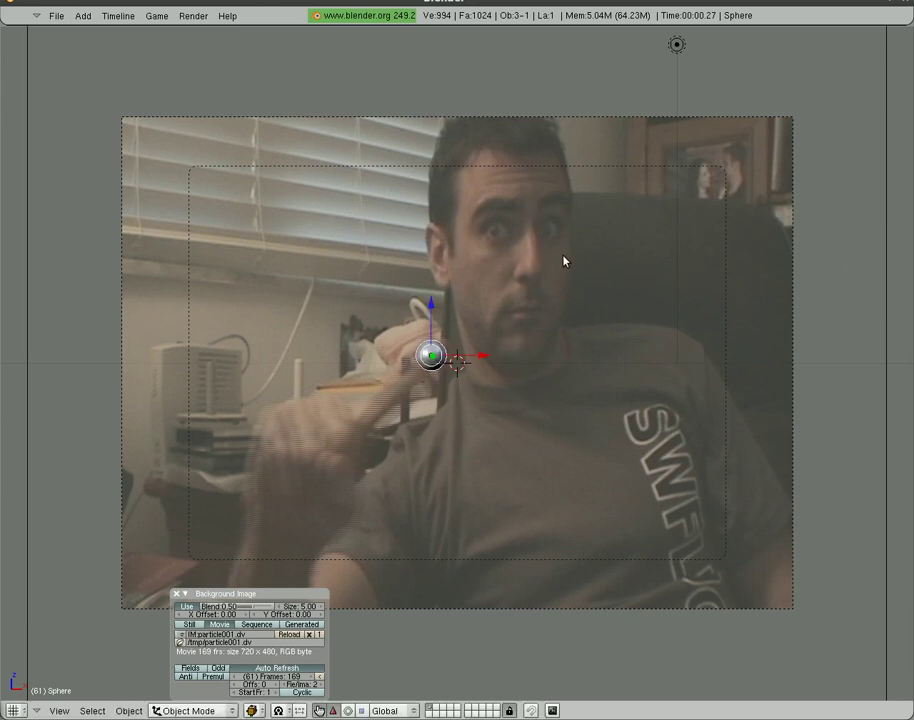
key("i")
left_click(565, 261)
Go back to frame 56, lower the sphere onto the fingertip over the chest, and insert a LocRotScale key
key("Left")
key("Left")
key("Left")
key("Left")
key("Left")
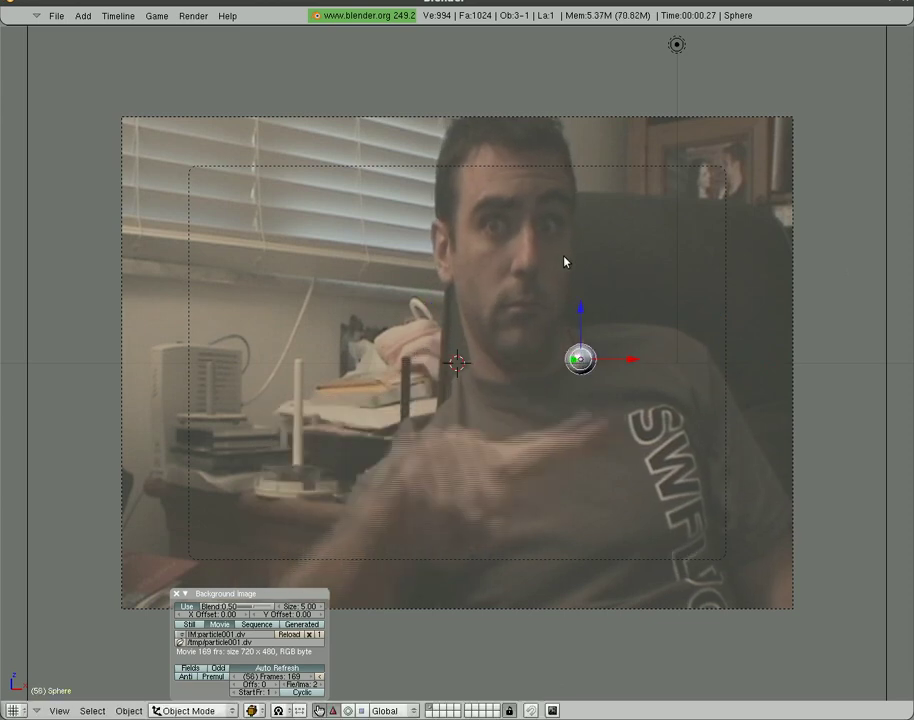
key("g")
left_click(583, 326)
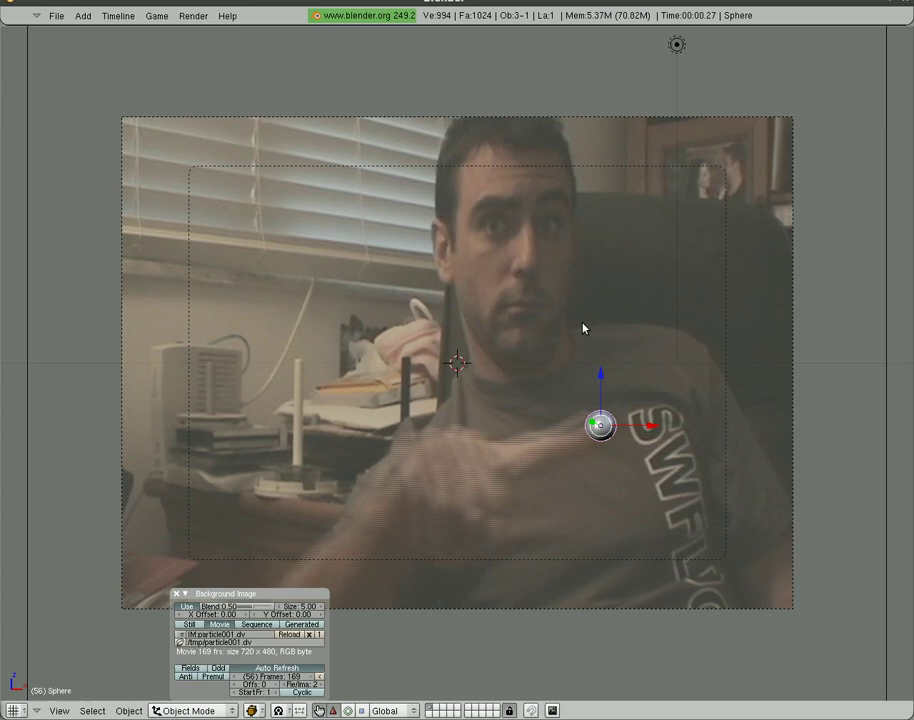
key("i")
left_click(581, 326)
At frame 71, move the sphere onto the fingertip in front of the desk equipment and insert a LocRotScale key
key("Right")
key("Right")
key("Right")
key("Right")
key("Right")
key("Right")
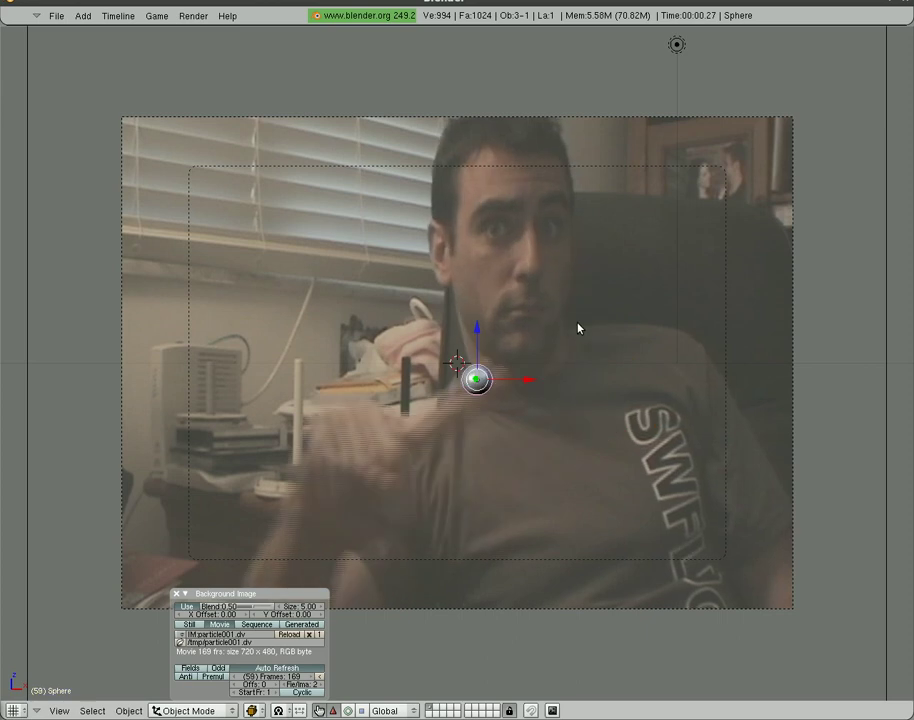
key("Right")
key("Right")
key("Right")
key("Right")
key("Right")
key("Right")
key("Right")
key("Right")
key("Right")
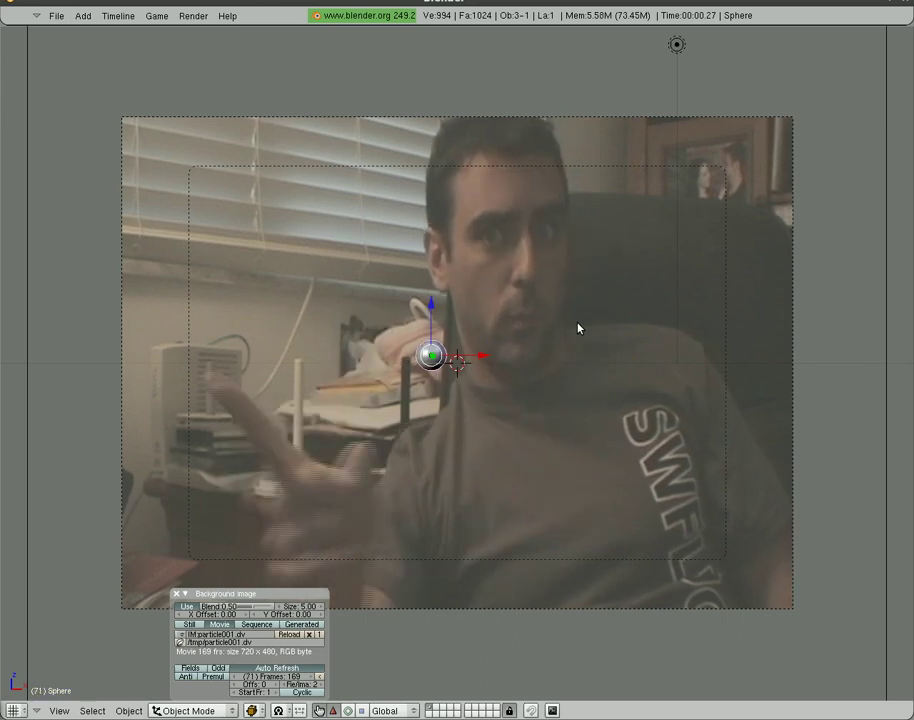
key("g")
left_click(365, 360)
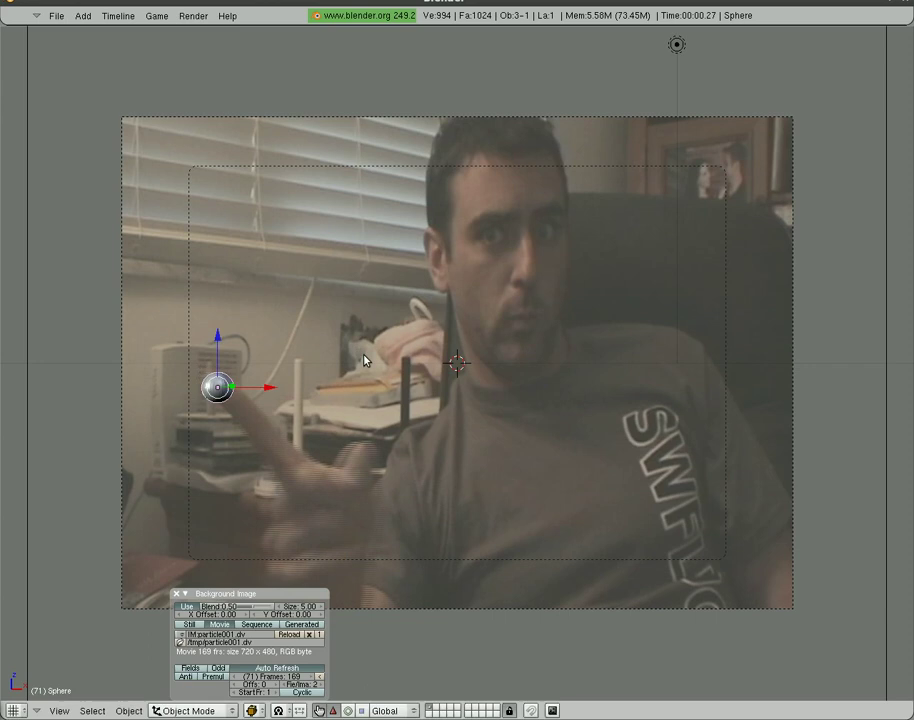
key("i")
left_click(365, 356)
Go back to frame 67, raise the sphere onto the fingertip below the blinds, and insert a LocRotScale key
key("Left")
key("Left")
key("Left")
key("Left")
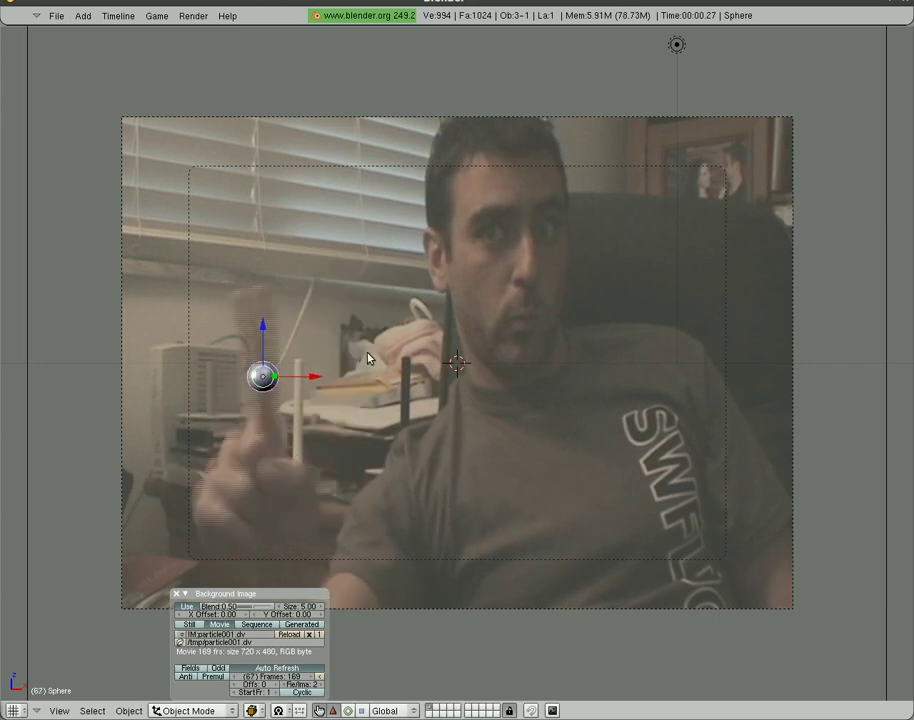
key("g")
left_click(365, 271)
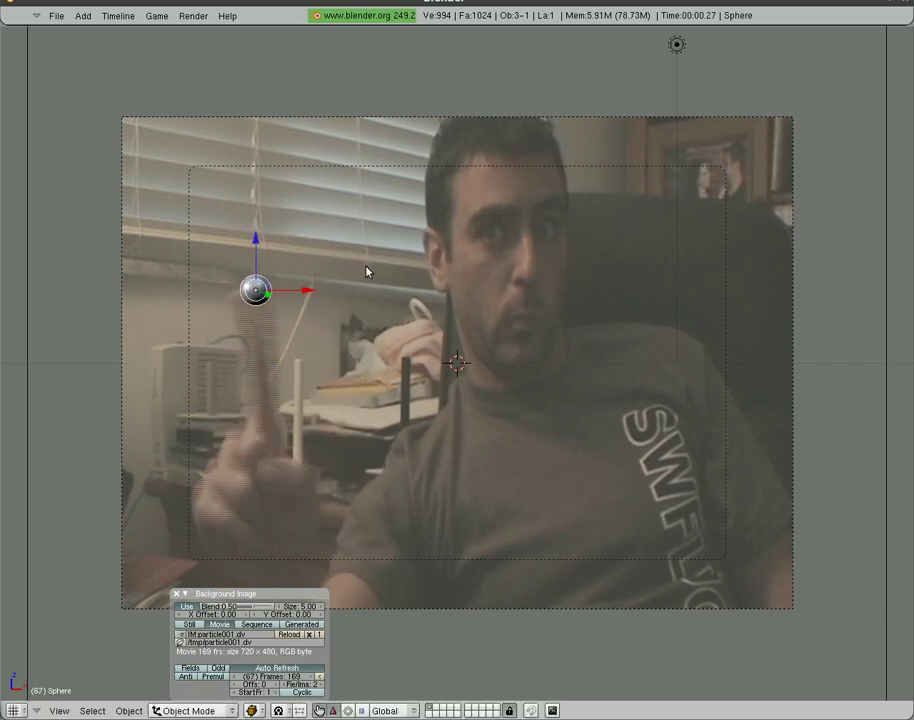
key("i")
left_click(367, 271)
Check frame by frame how the sphere follows the fingertip between frames 61 and 71
key("Left")
key("Left")
key("Left")
key("Left")
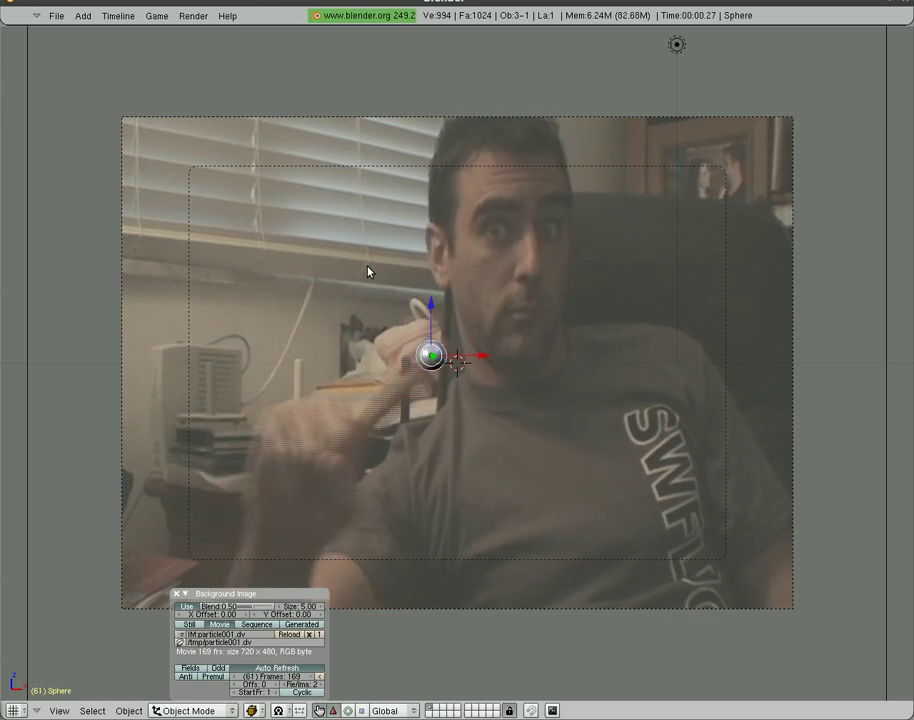
key("Right")
key("Right")
key("Right")
key("Right")
key("Right")
key("Right")
key("Right")
key("Right")
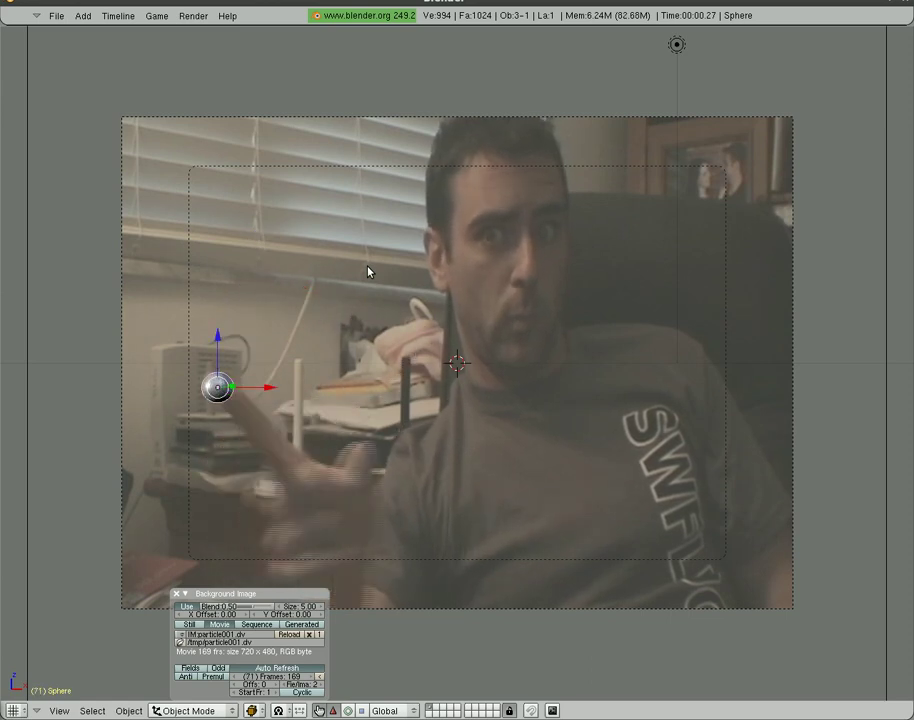
At frame 81, move the sphere onto the fingertip near the shoulder and insert a LocRotScale key
key("Up")
key("g")
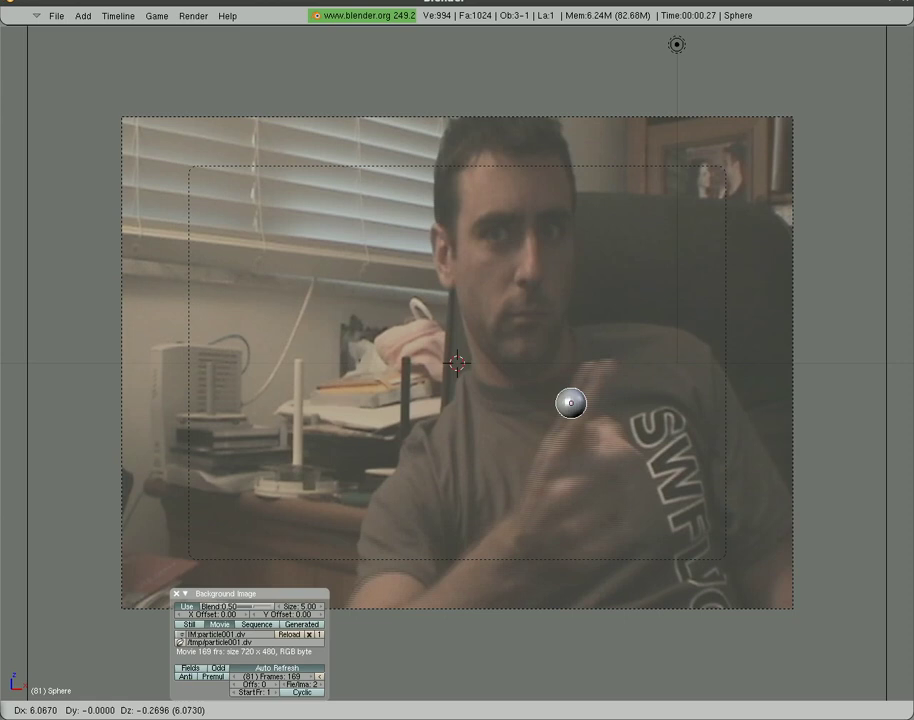
left_click(752, 255)
key("i")
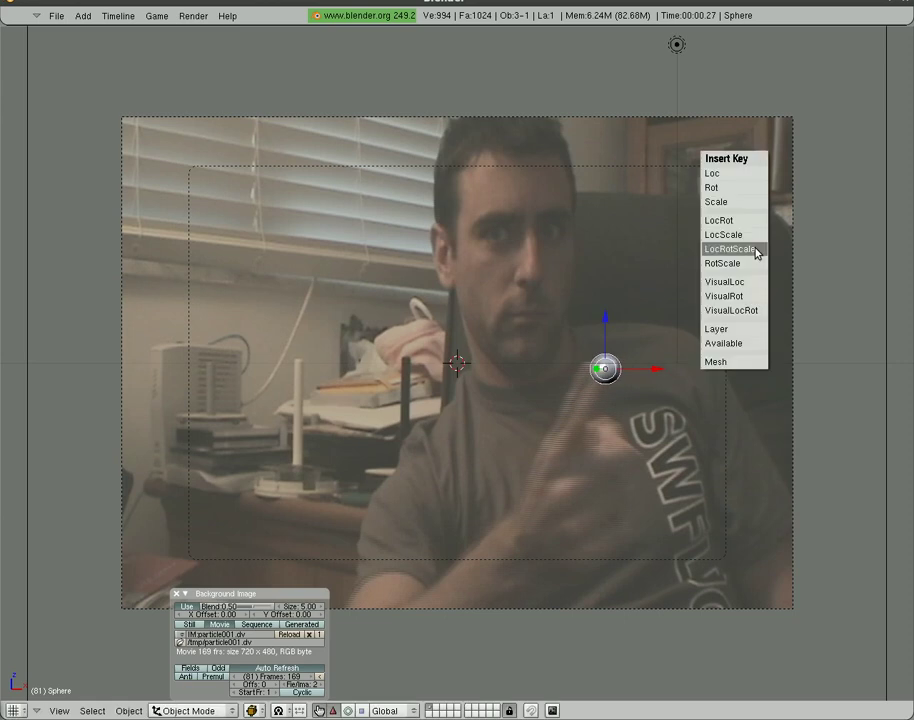
left_click(700, 253)
Go back to frame 78, move the sphere onto the fingertip in front of the upper chest, and insert a LocRotScale key
key("Left")
key("Left")
key("Left")
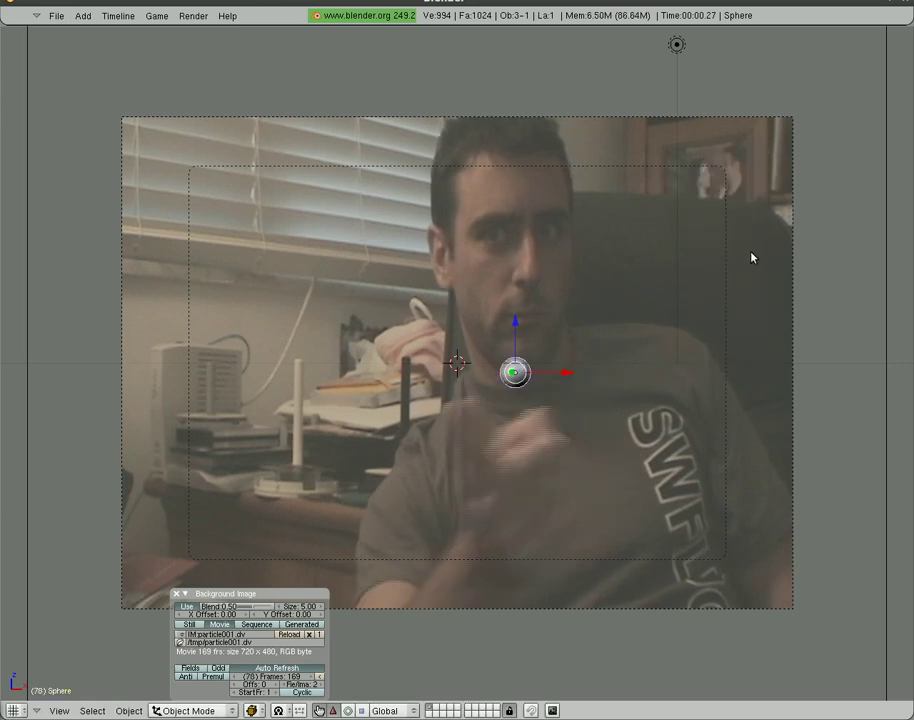
key("g")
left_click(694, 291)
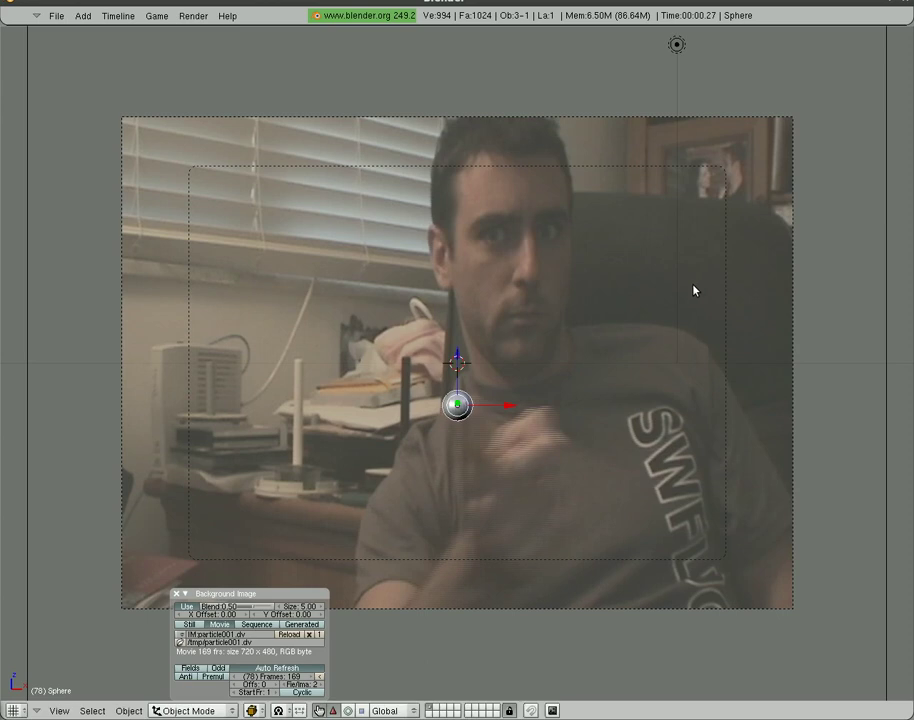
key("i")
left_click(694, 286)
At frame 91, move the sphere down onto the fingertip over the lower shirt and insert a LocRotScale key
key("Left")
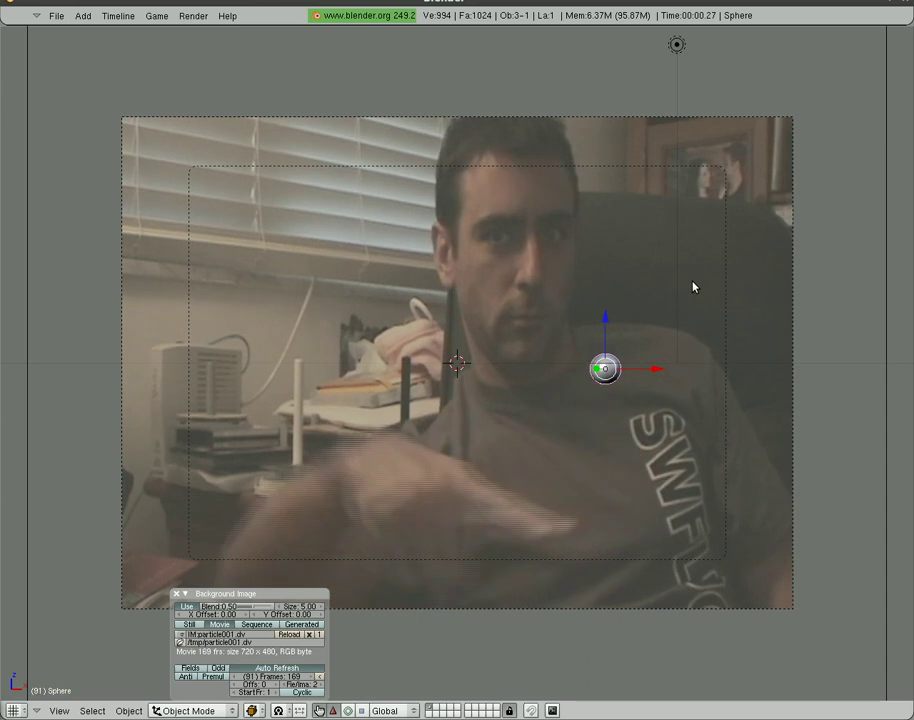
key("g")
left_click(653, 435)
key("i")
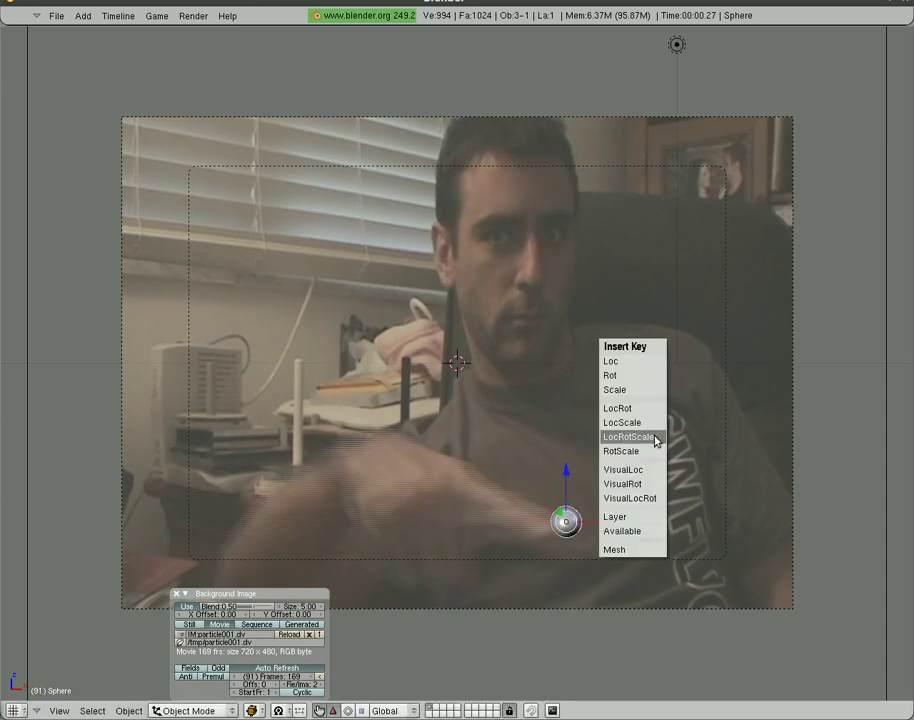
left_click(655, 438)
Go back to frame 87, move the sphere onto the fingertip over the shirt lettering, and insert a LocRotScale key
key("Left")
key("Left")
key("Left")
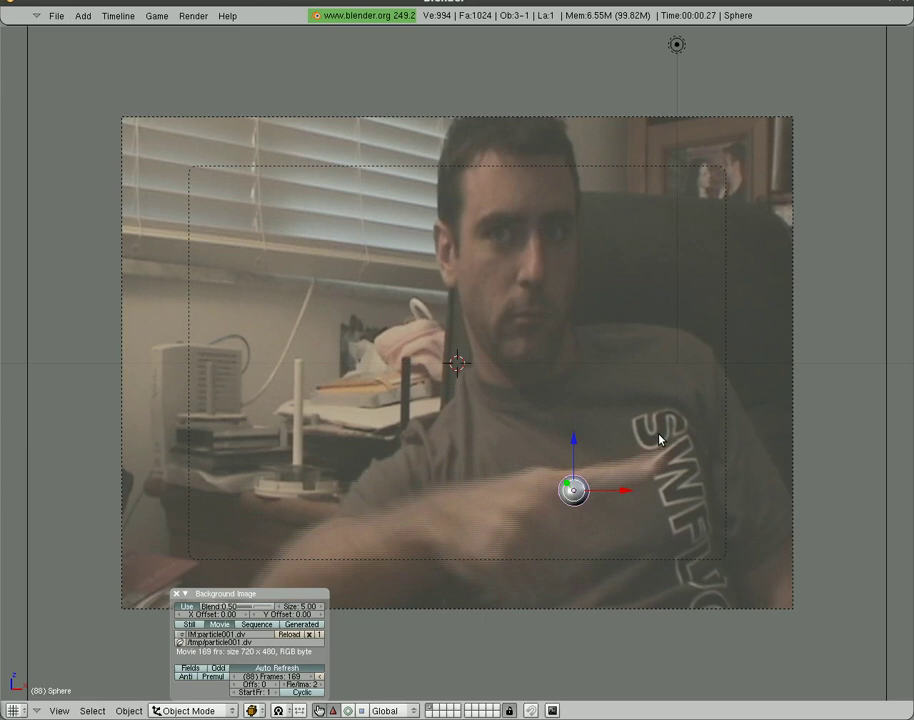
key("Left")
key("g")
left_click(757, 416)
key("i")
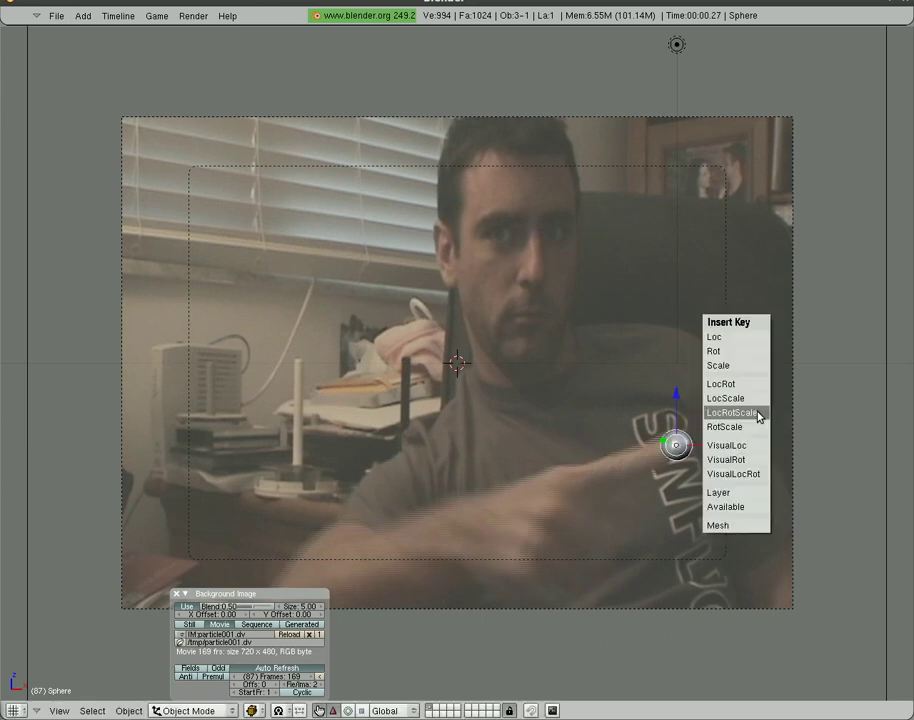
left_click(759, 417)
At frame 97, move the sphere onto the fingertip in front of the desk papers and insert a LocRotScale key
key("Up")
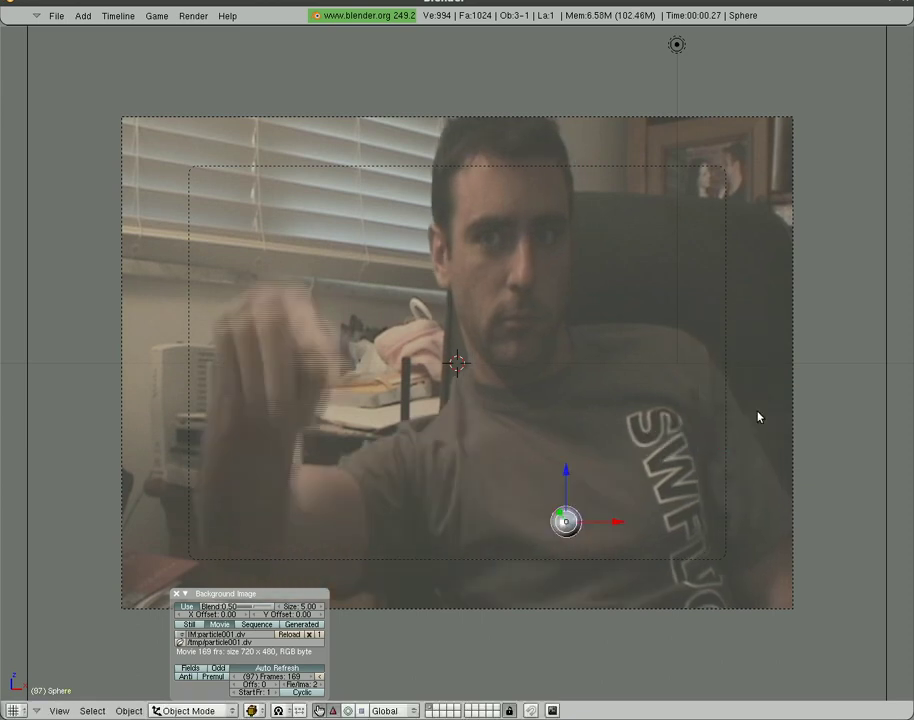
key("g")
left_click(524, 265)
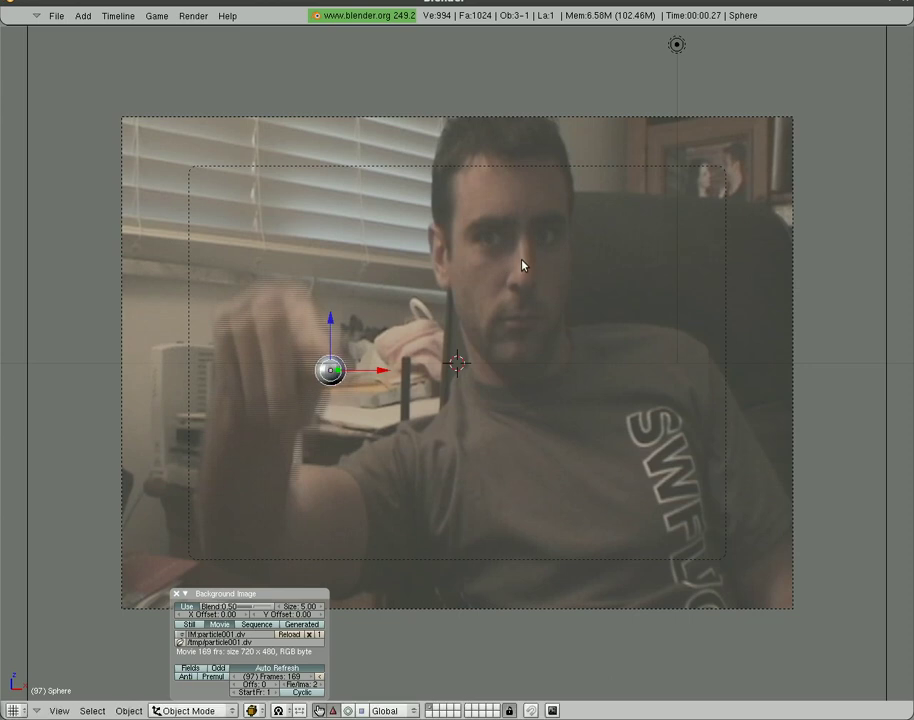
key("i")
left_click(522, 262)
Step back to frame 95, lower the sphere onto the fingertip beside the sleeve, and insert a LocRotScale key
key("Left")
key("Left")
key("Left")
key("Left")
key("Left")
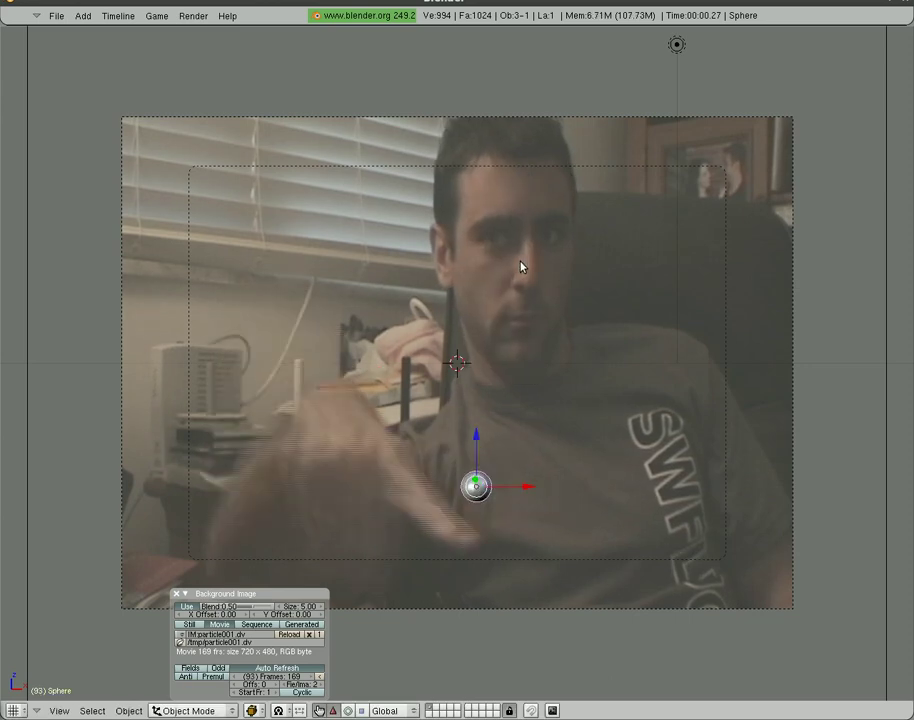
key("Right")
key("Right")
key("Right")
key("g")
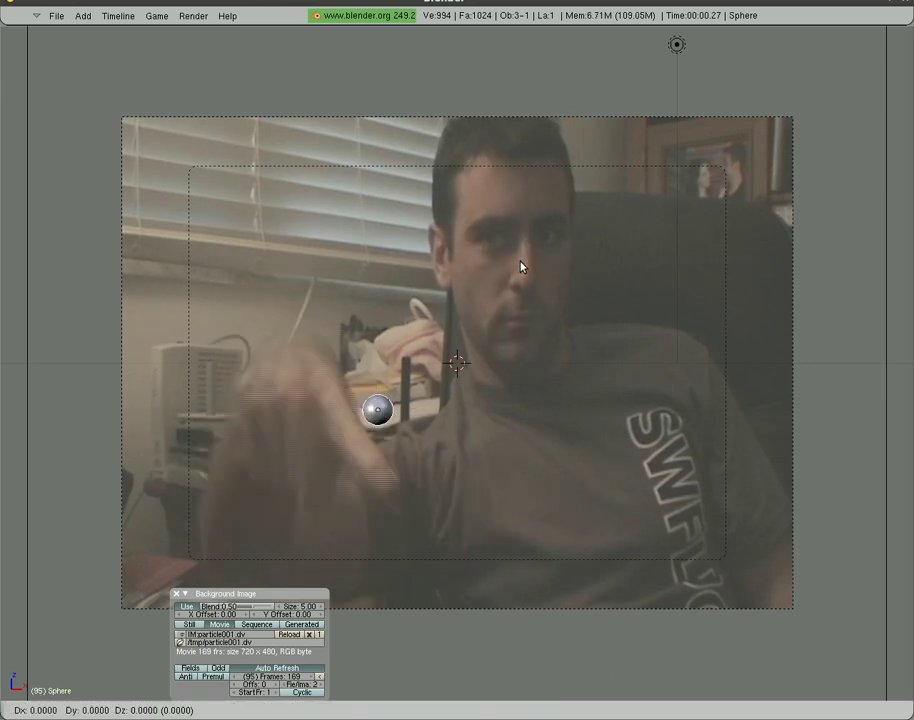
left_click(535, 347)
key("i")
left_click(535, 347)
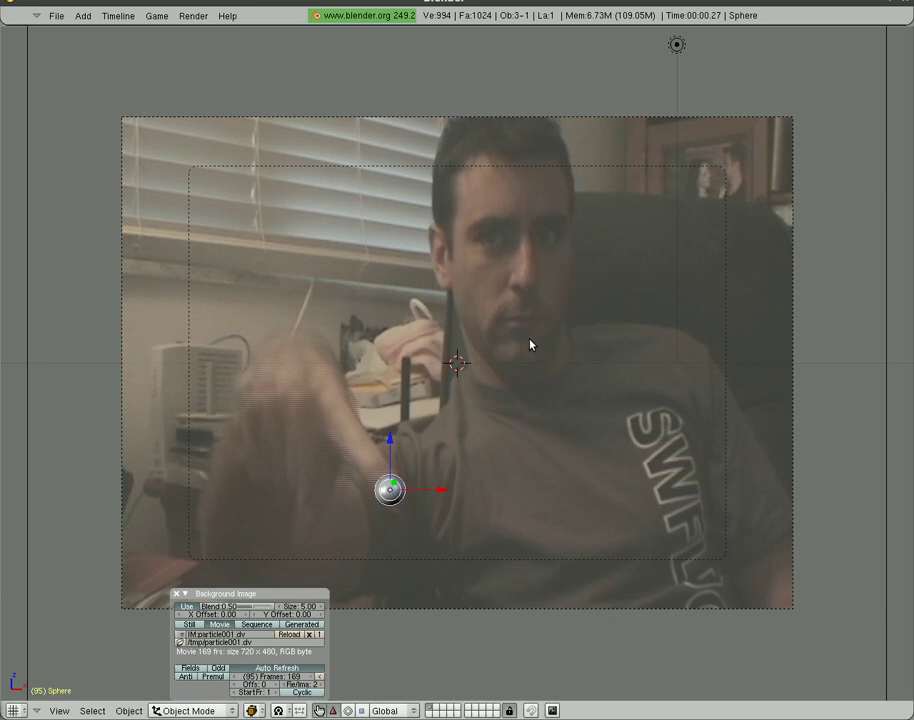
Advance to frame 107, raise the sphere onto the upright fingertip at the lower blinds, and insert a LocRotScale key
key("Right")
key("Right")
key("Right")
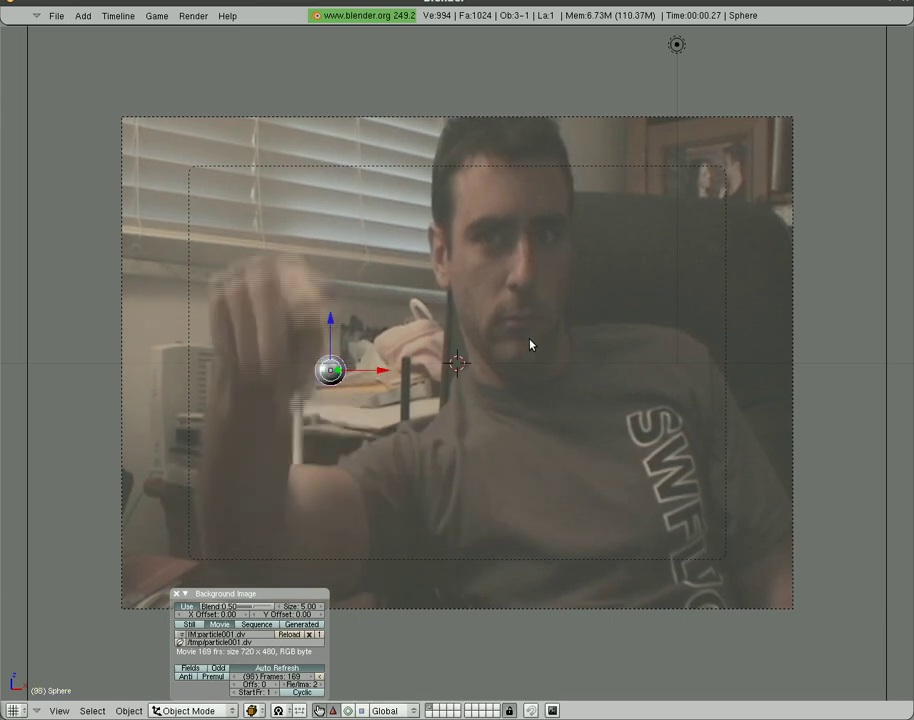
key("Right")
key("Right")
key("Right")
key("Right")
key("Right")
key("Right")
key("Right")
key("Right")
key("Right")
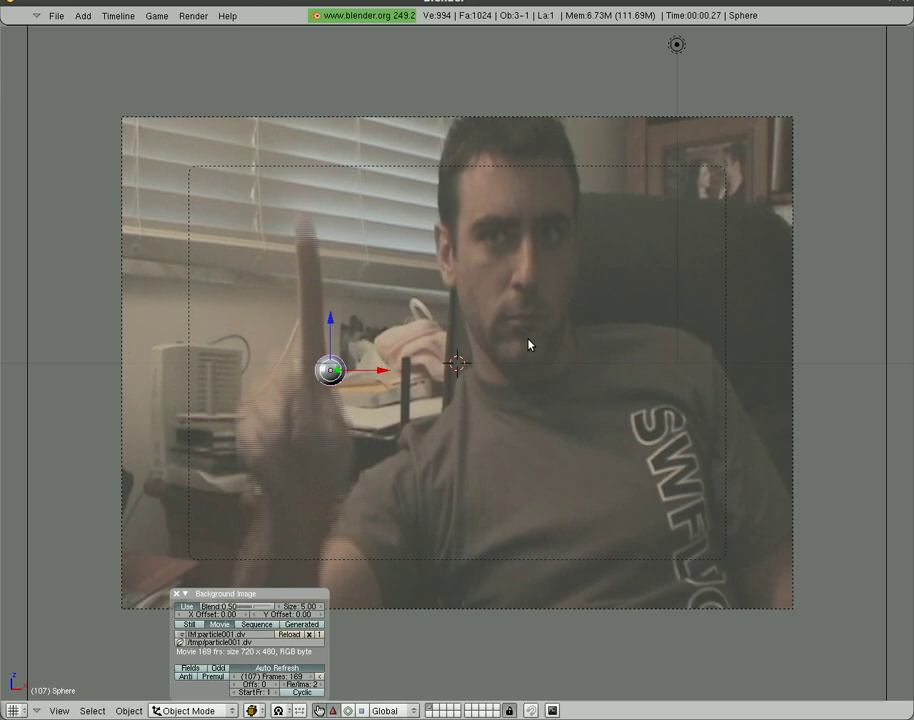
key("g")
left_click(506, 202)
key("i")
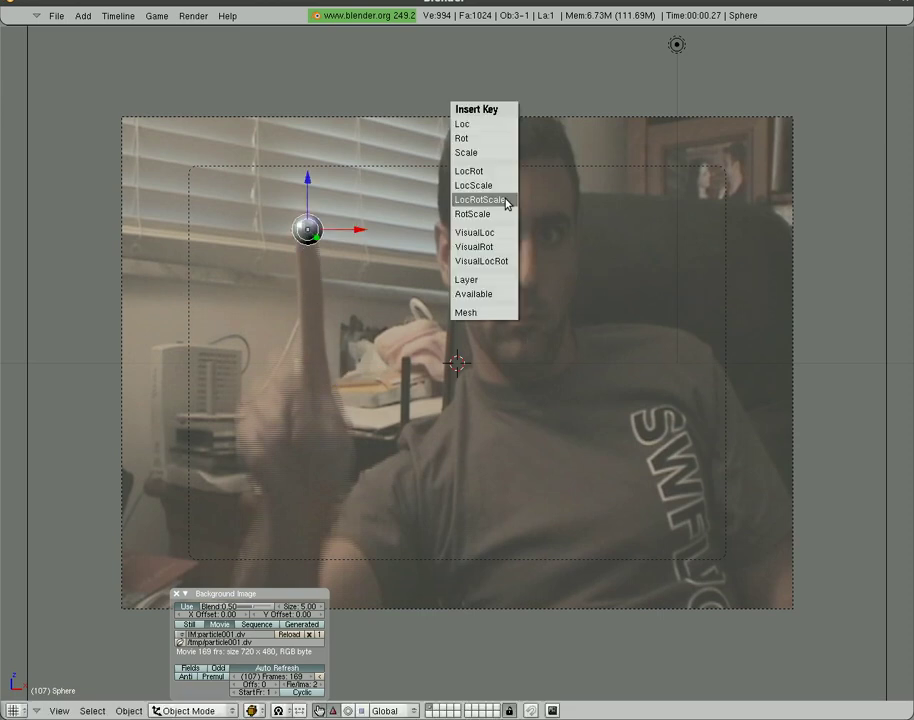
left_click(506, 202)
Go back to frame 104, raise the sphere onto the fingertip near the footage's upper edge, and insert a LocRotScale key
key("Left")
key("Left")
key("Left")
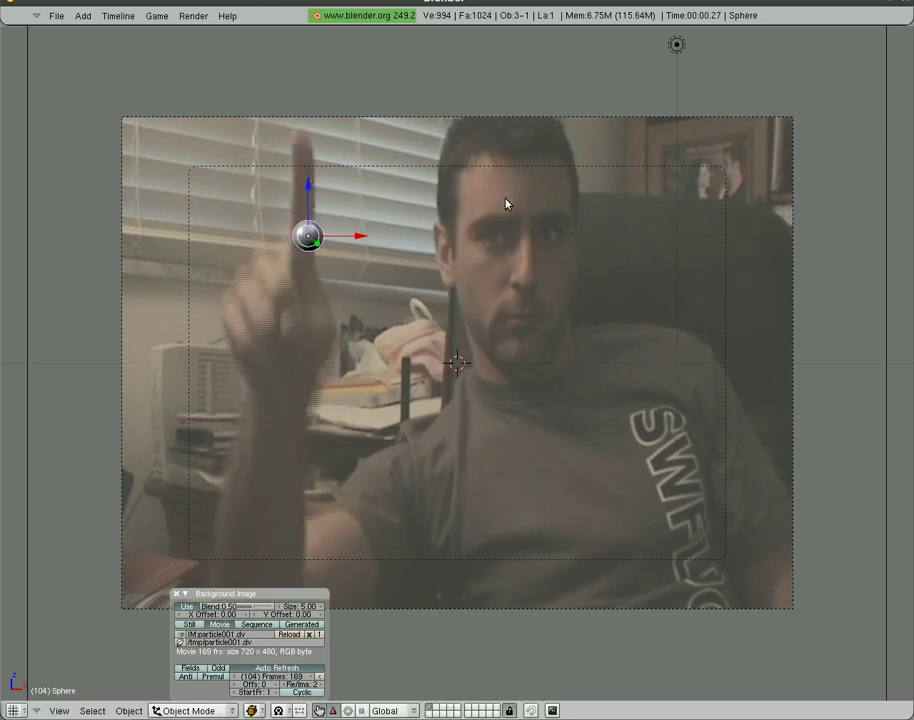
key("g")
left_click(498, 104)
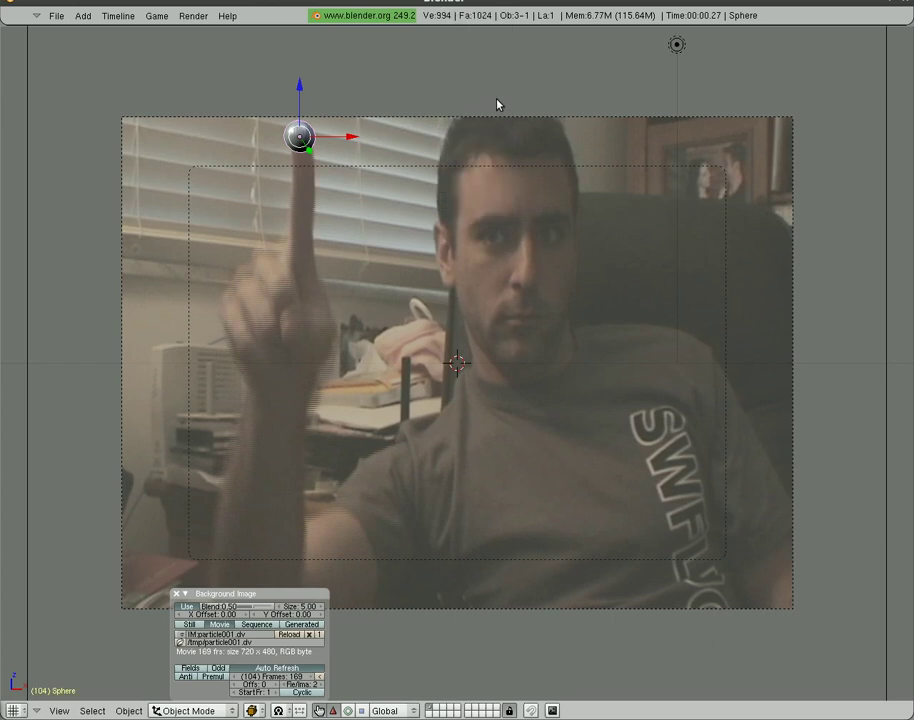
Check frame by frame how the sphere follows the fingertip between frames 98 and 109
key("Left")
key("Left")
key("Left")
key("Left")
key("Left")
key("Left")
key("Left")
key("Left")
key("Left")
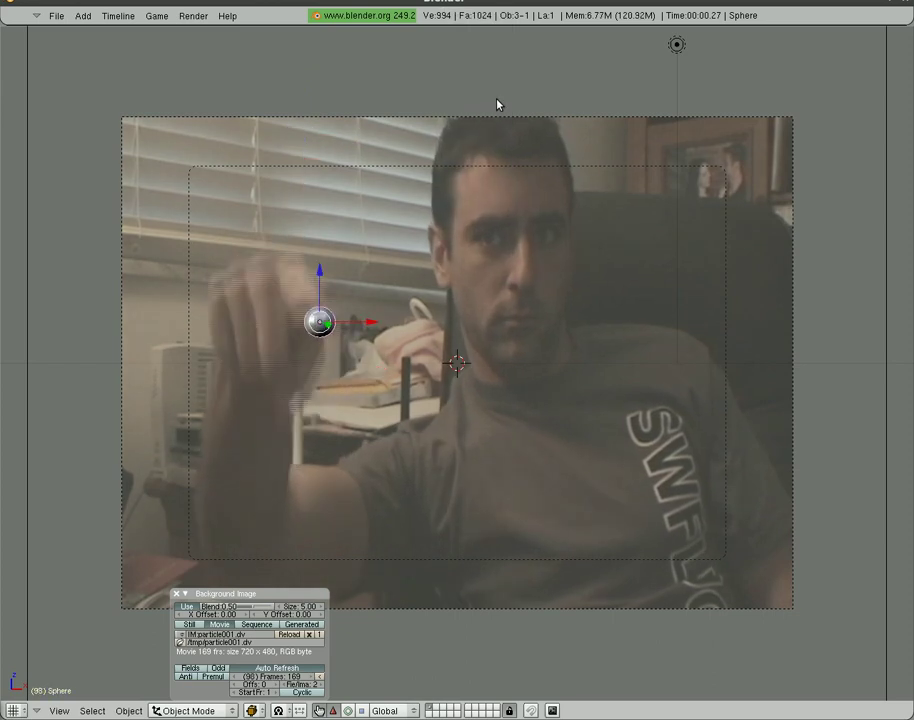
key("Right")
key("Right")
key("Right")
key("Right")
key("Right")
key("Right")
key("Right")
key("Right")
key("Right")
key("Right")
key("Right")
key("Right")
key("Right")
key("Right")
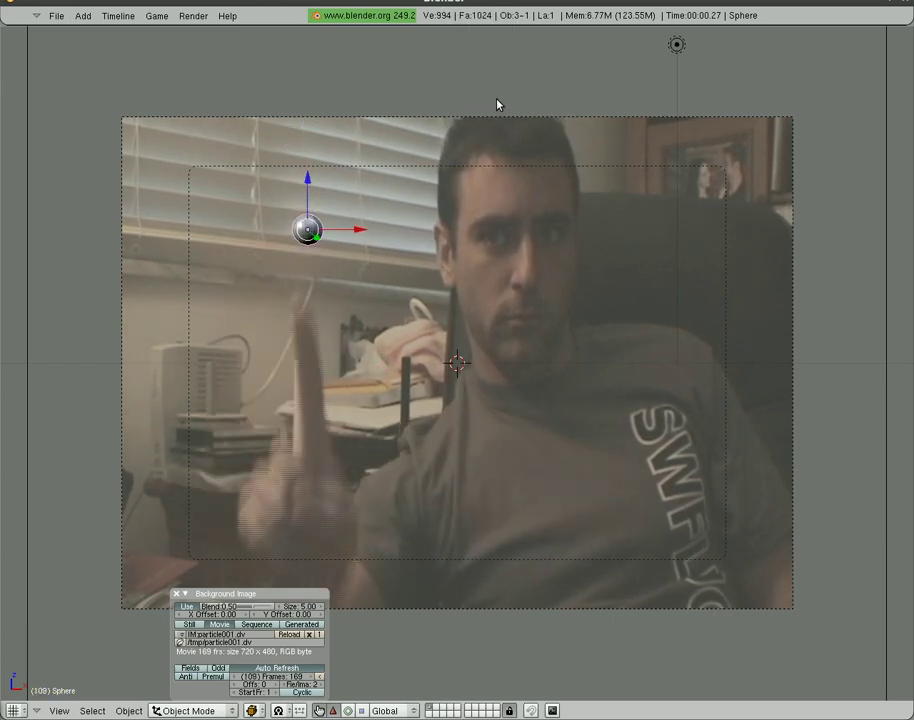
At frame 112, lower the sphere onto the fingertip in front of the desk equipment and insert a LocRotScale key
key("Right")
key("Right")
key("Right")
key("g")
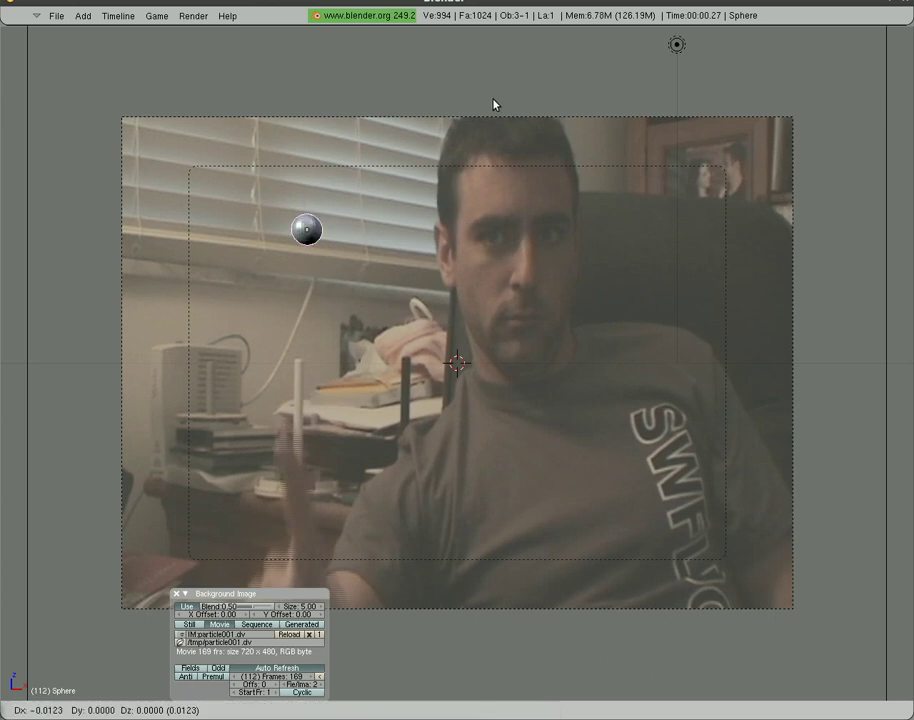
left_click(472, 333)
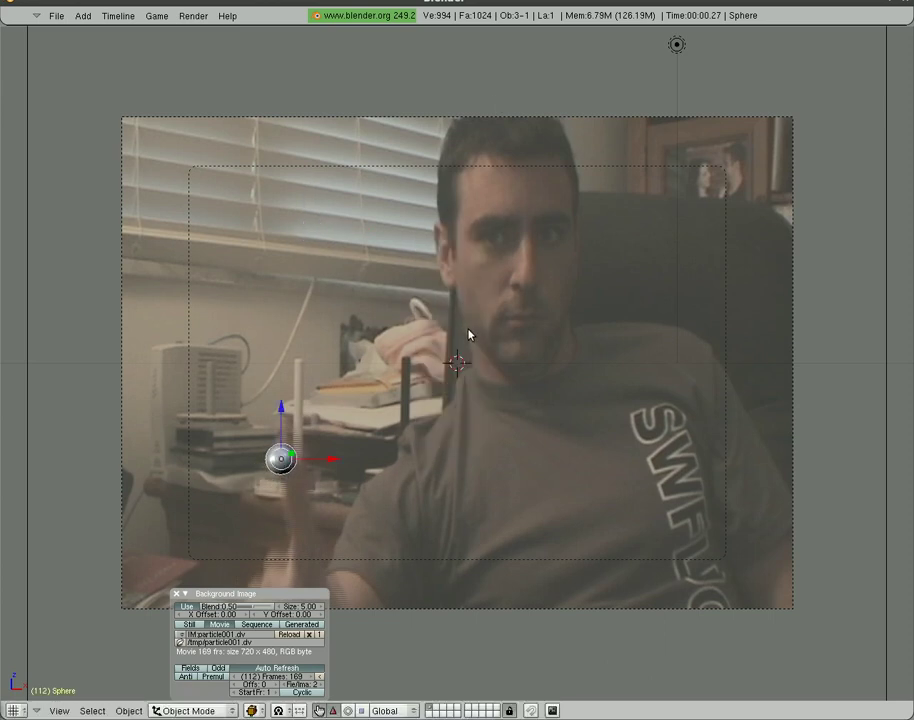
Go back to frame 110, raise the sphere onto the fingertip beside the hanging cord, and insert a LocRotScale key
key("Left")
key("Left")
key("Left")
key("Right")
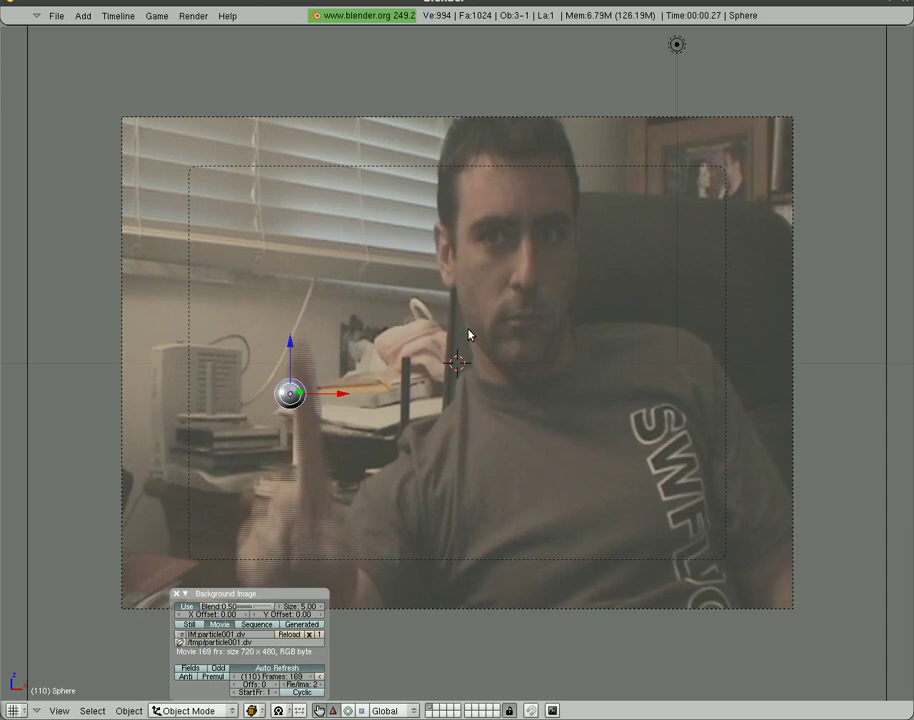
key("g")
left_click(477, 289)
key("i")
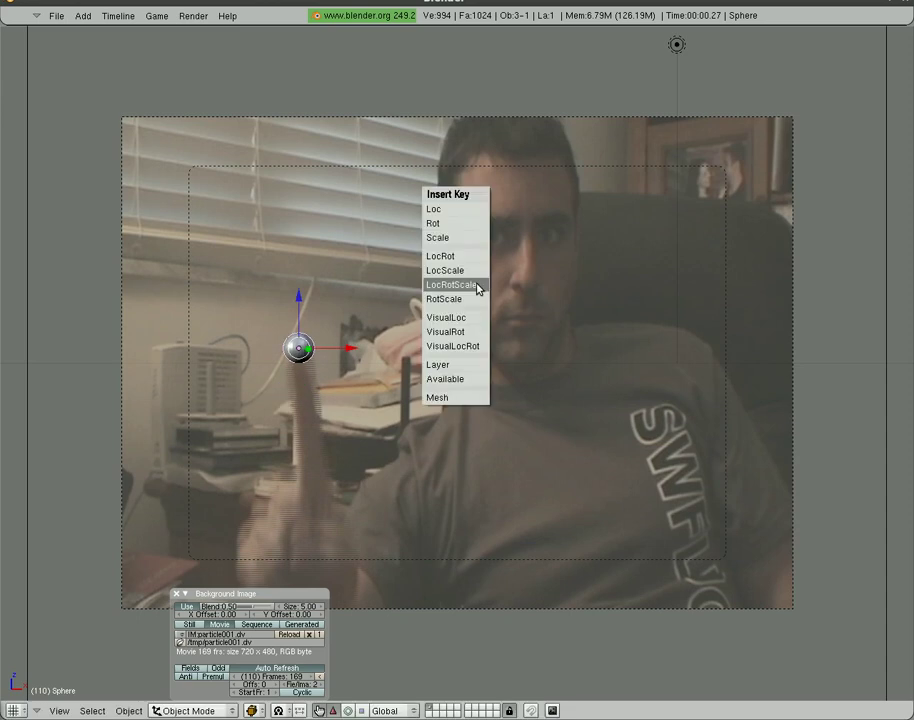
left_click(477, 289)
Check frame by frame how the sphere follows the descending fingertip around frame 110
key("Left")
key("Left")
key("Left")
key("Right")
key("Right")
key("Right")
key("Right")
key("Right")
key("Right")
key("Right")
key("Right")
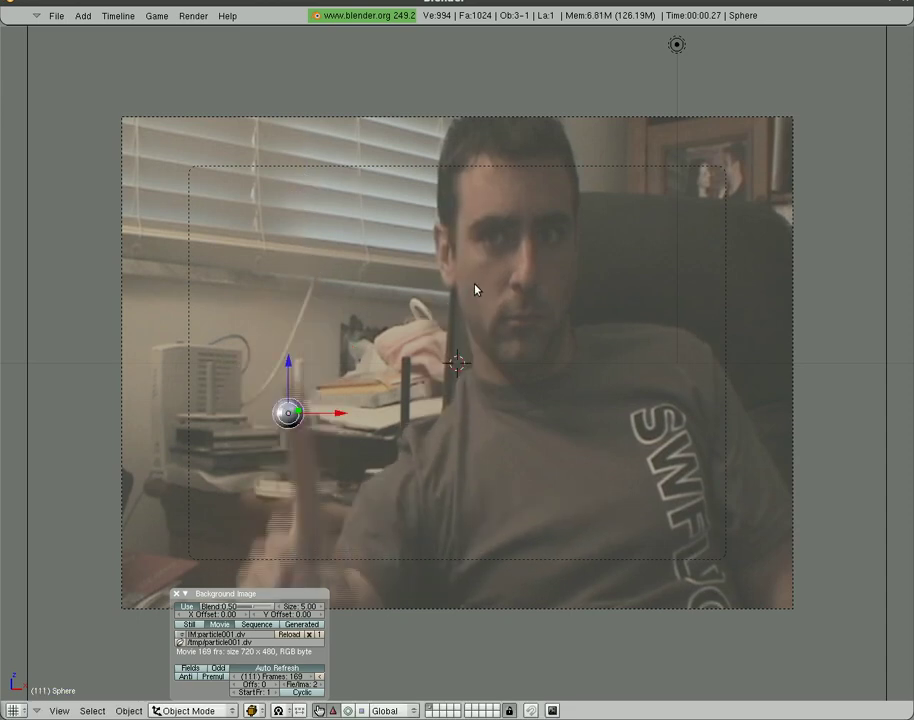
At frame 116, move the sphere straight down out of the footage area and insert a LocRotScale key
key("Right")
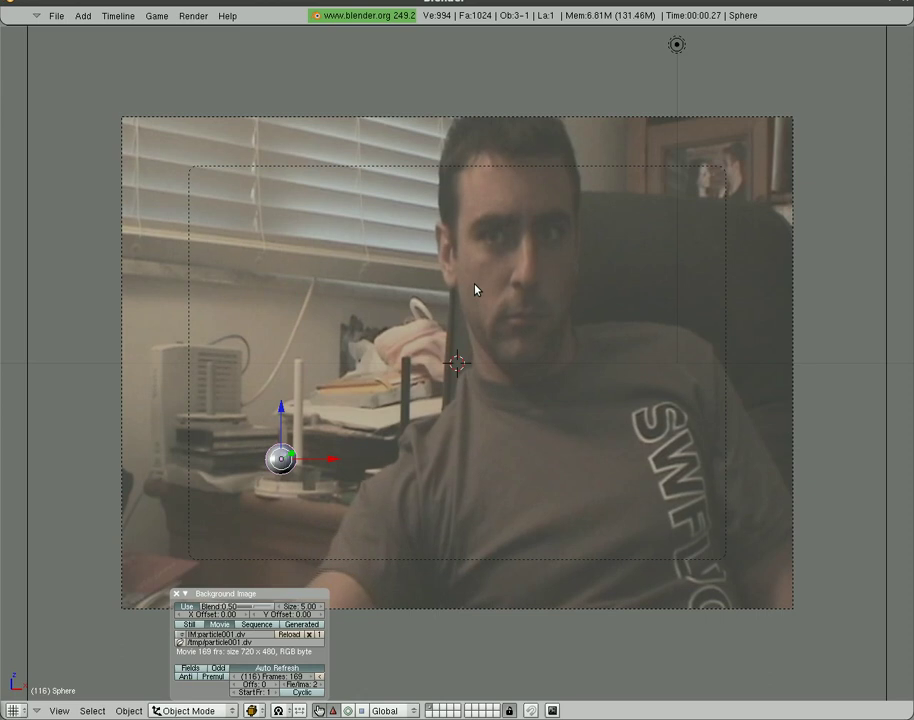
key("g")
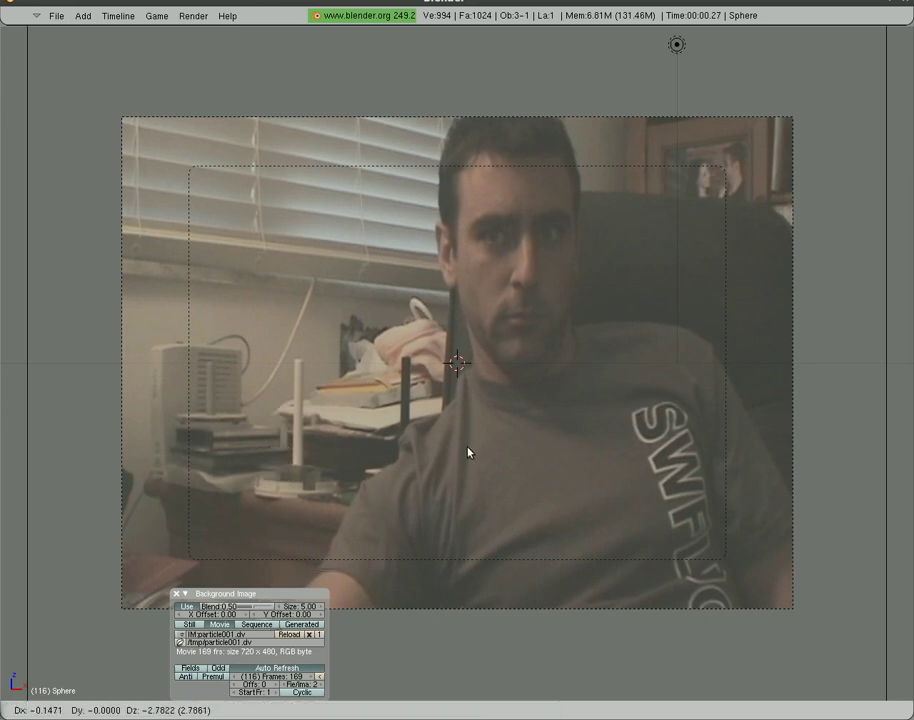
left_click(467, 451)
key("i")
left_click(467, 451)
Step through the footage up to frame 130 to check for further finger movement
key("Right")
key("Right")
key("Right")
key("Right")
key("Right")
key("Right")
key("Right")
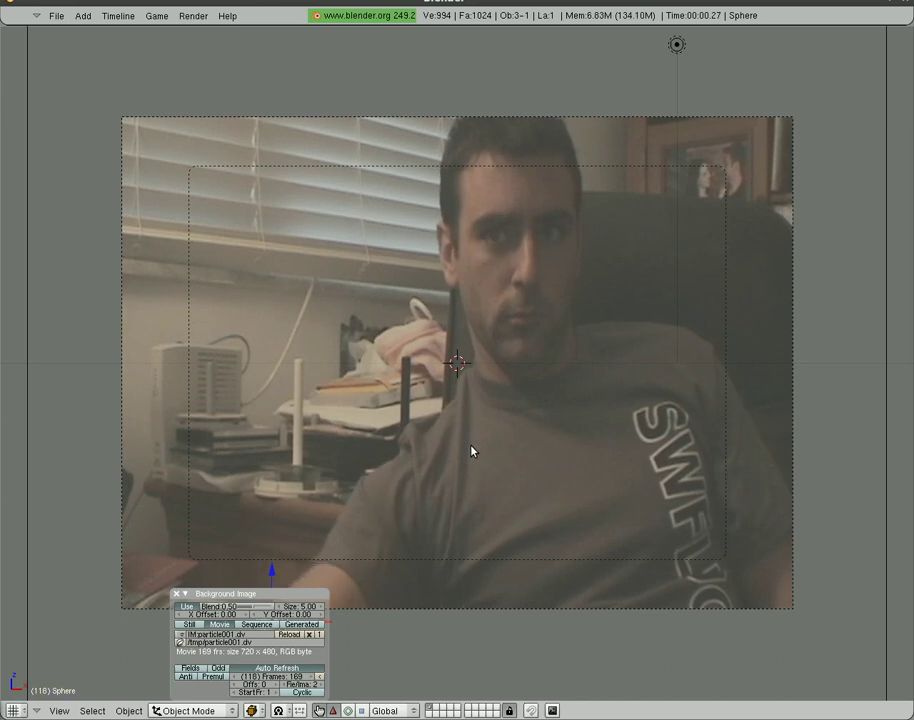
key("Right")
key("Right")
key("Right")
key("Right")
key("Right")
key("Right")
key("Right")
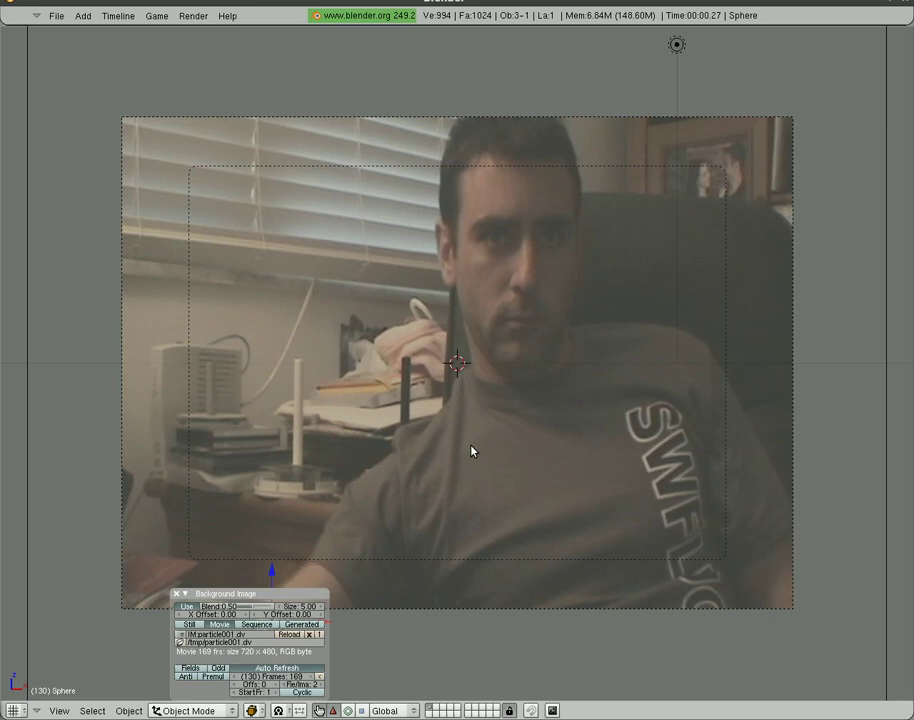
Restore the multi-view layout and play the animation to examine the particle trail, then stop playback
key("ctrl+Up")
key("alt+a")
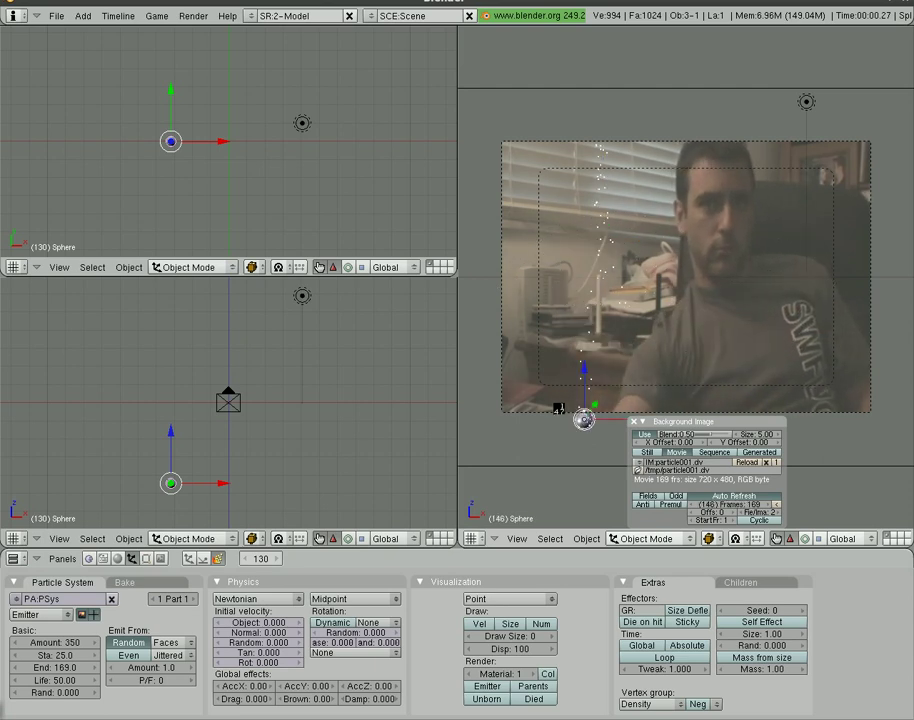
key("Escape")
left_click(685, 275)
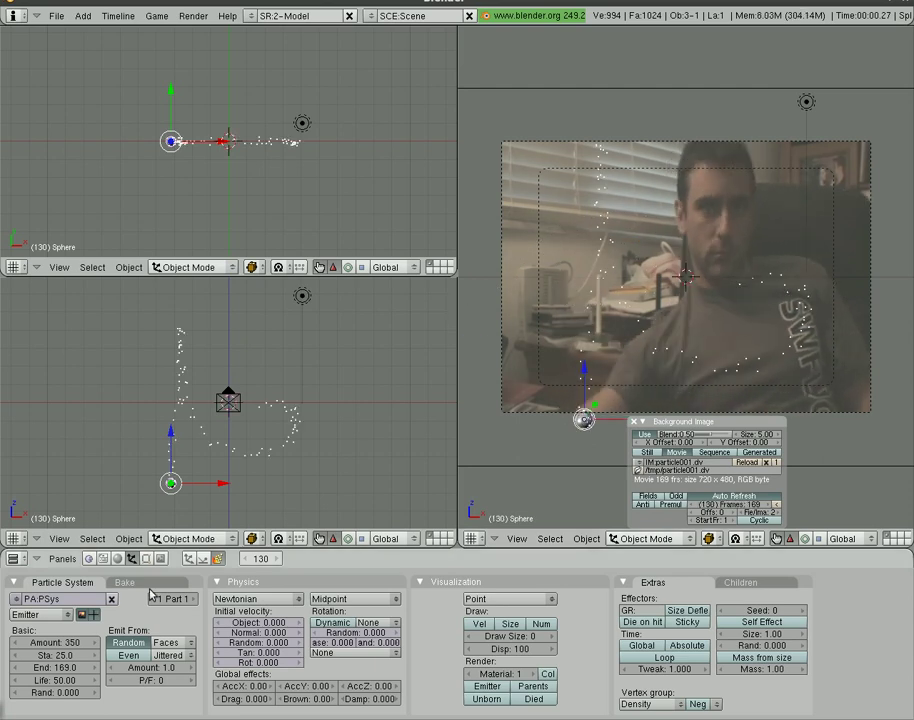
Bake the particle system for frames 1 to 169 and render frame 130 to inspect the particles
left_click(124, 582)
left_click(38, 599)
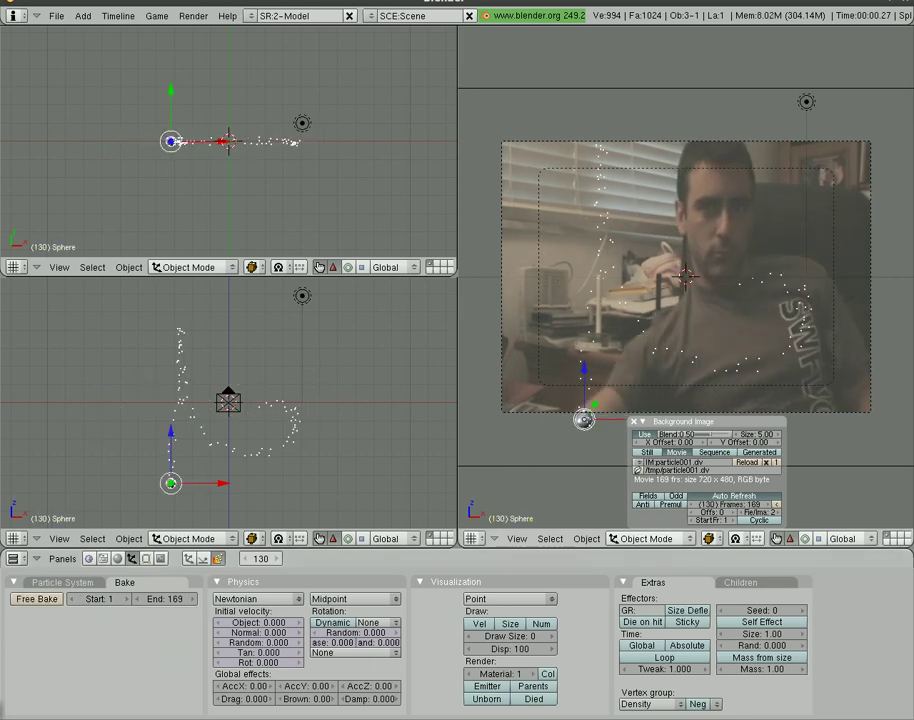
key("F12")
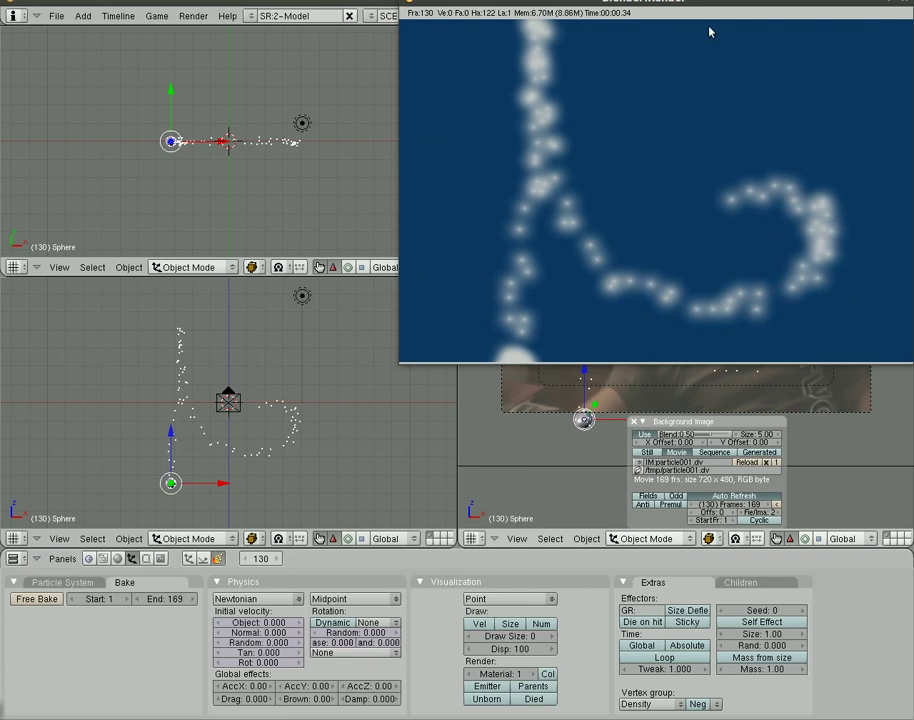
left_click_drag(715, 4, 457, 114)
left_click(660, 120)
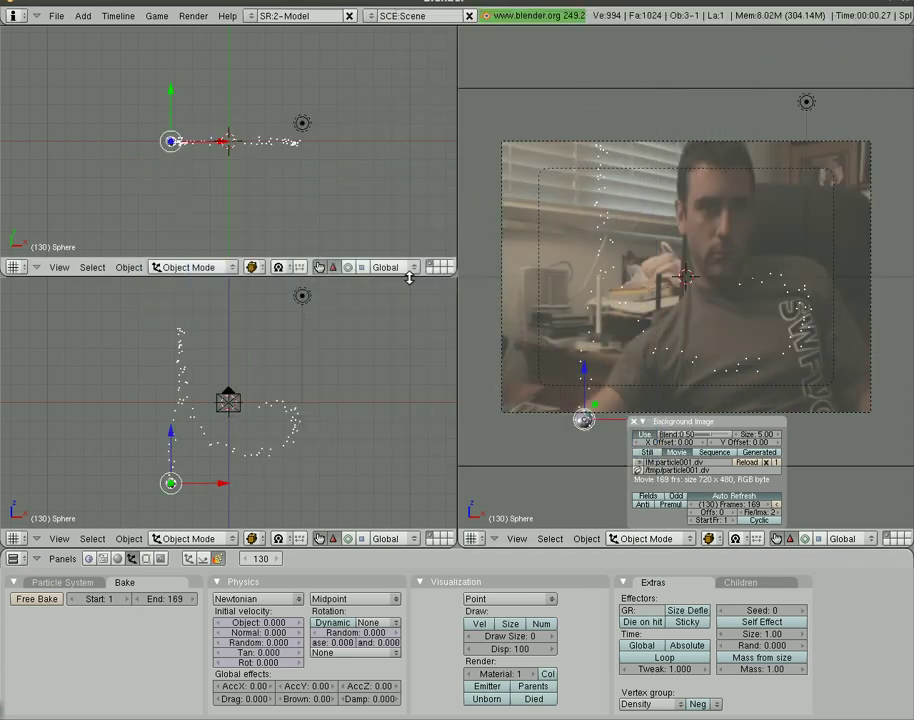
Set the sphere material's colour to yellow-green (R 0.766, G 1.000, B 0.000), turn on Halo, and show its shader settings
left_click(117, 559)
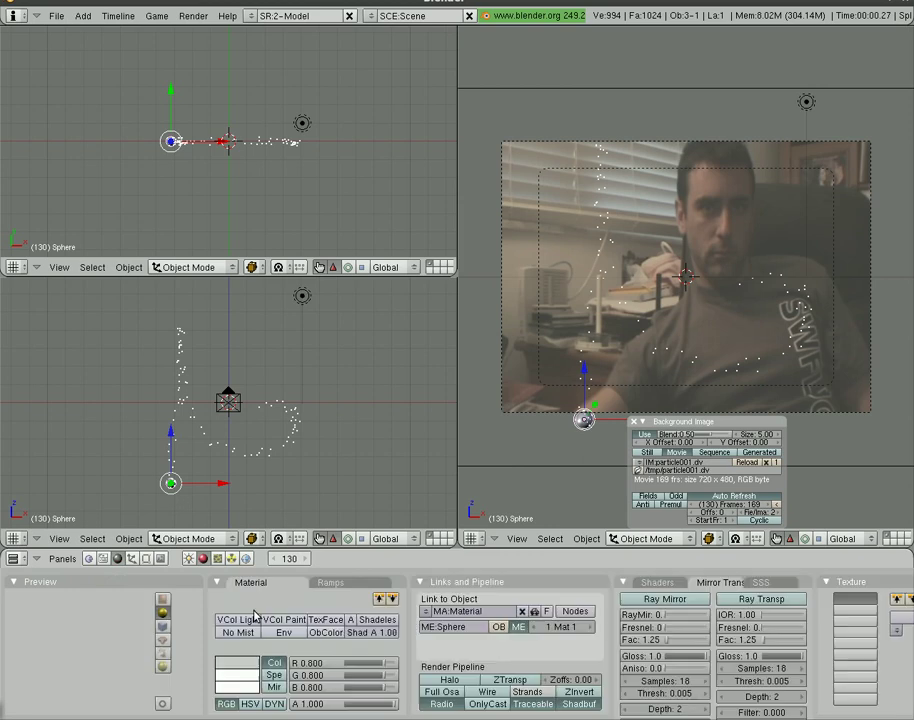
left_click(237, 662)
left_click(243, 645)
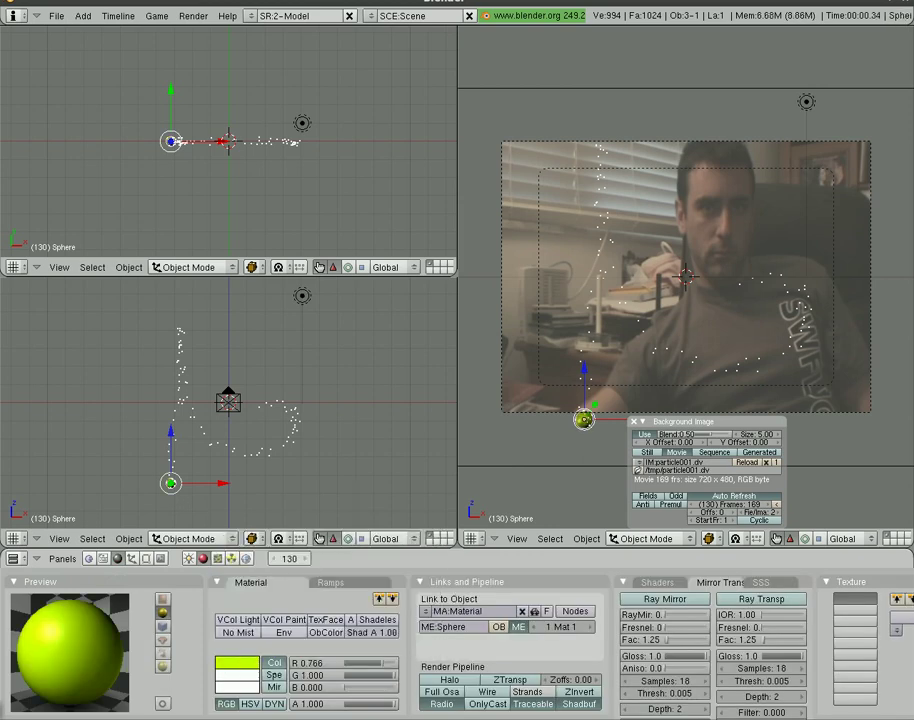
left_click(450, 680)
left_click(657, 583)
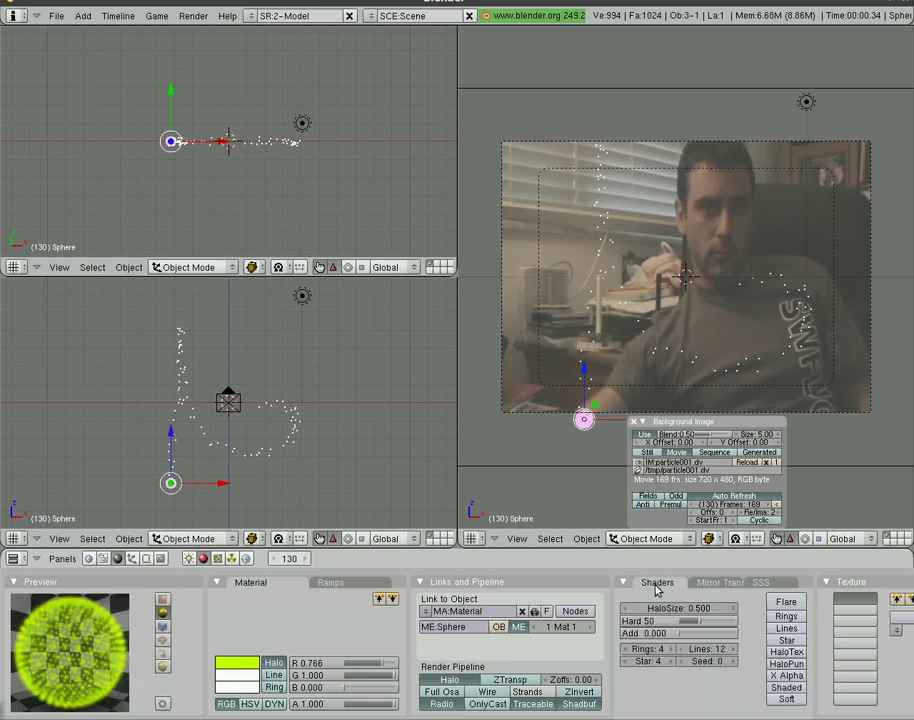
Turn on Lines for the sphere's halo material and render frame 130 to inspect the star-like particles
left_click(790, 628)
key("F12")
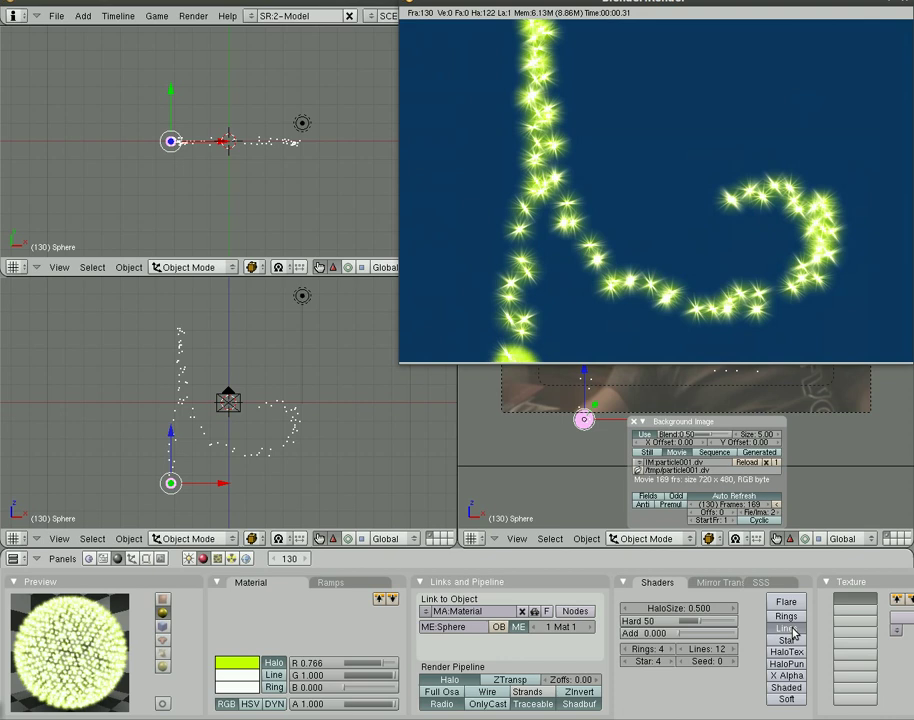
left_click_drag(685, 3, 372, 176)
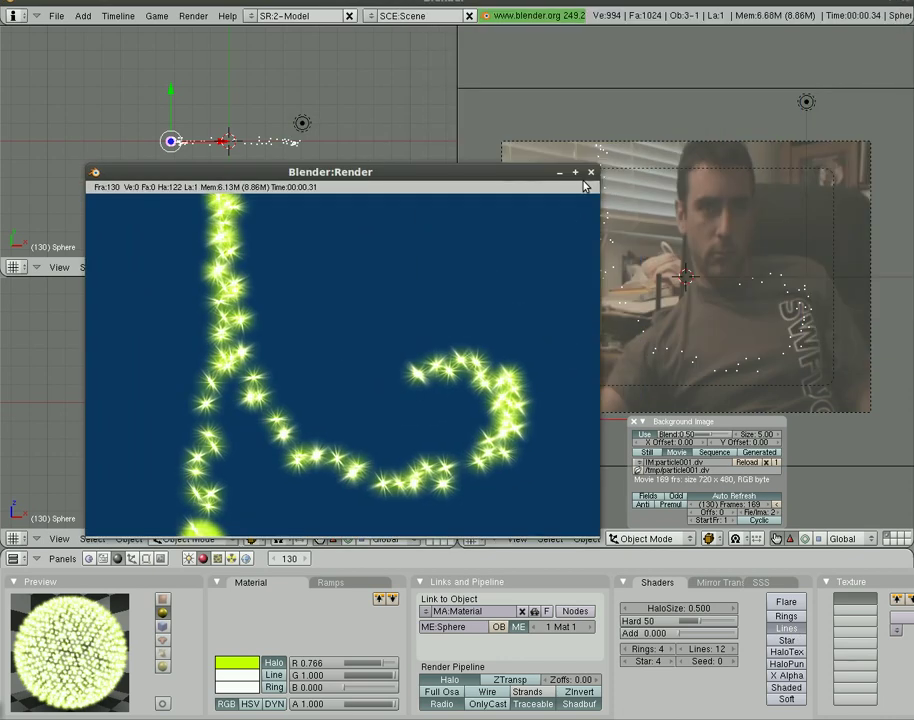
left_click(592, 174)
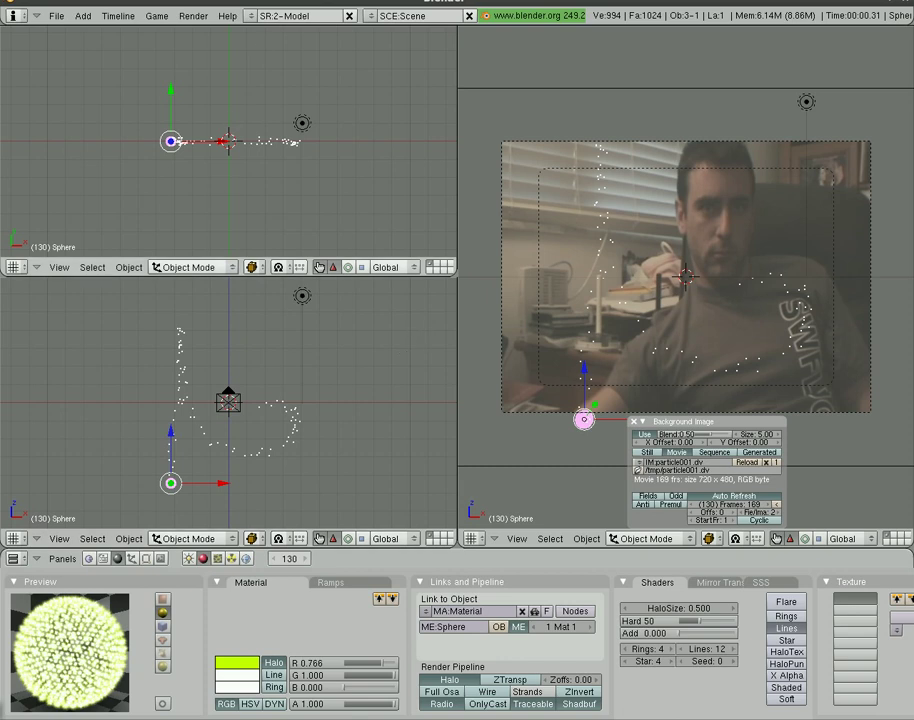
Switch the lower 3D view to the Node Editor and enable composite nodes with the backdrop shown
left_click(249, 17)
left_click(15, 540)
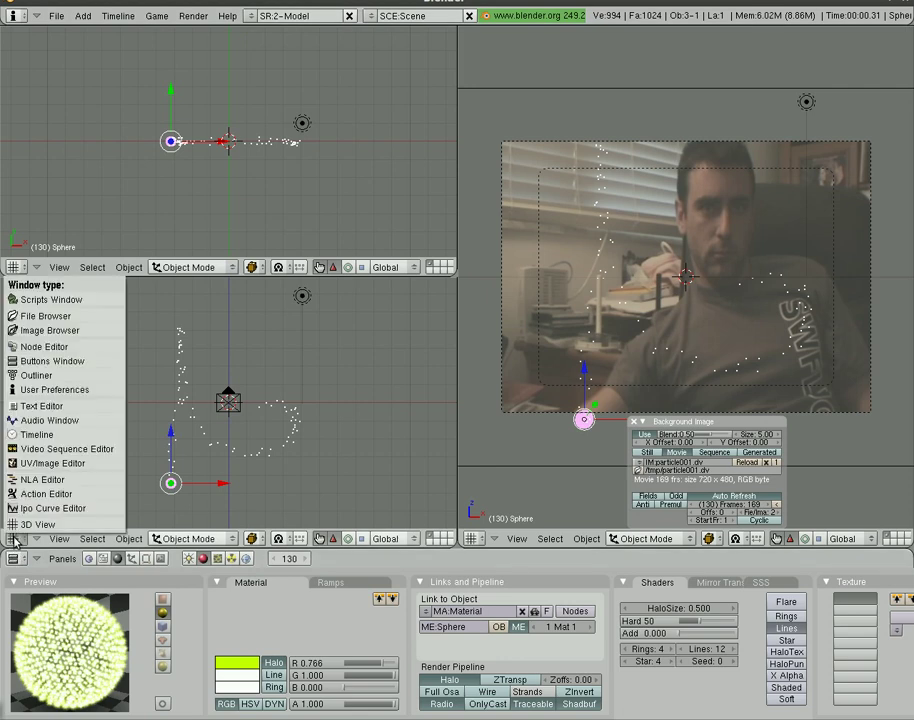
left_click(30, 352)
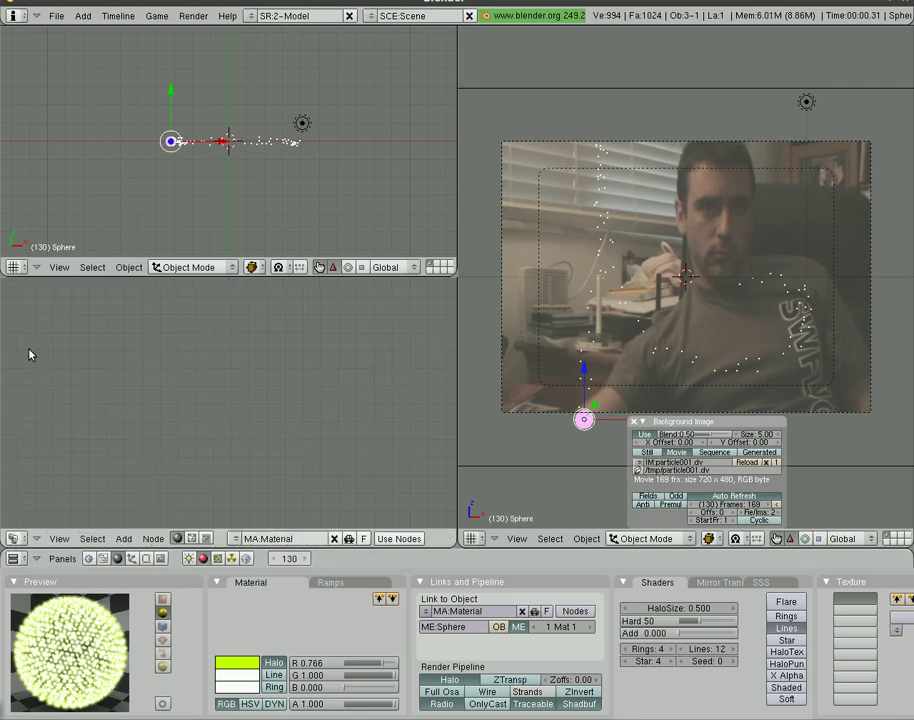
left_click(192, 540)
left_click(255, 539)
left_click(375, 540)
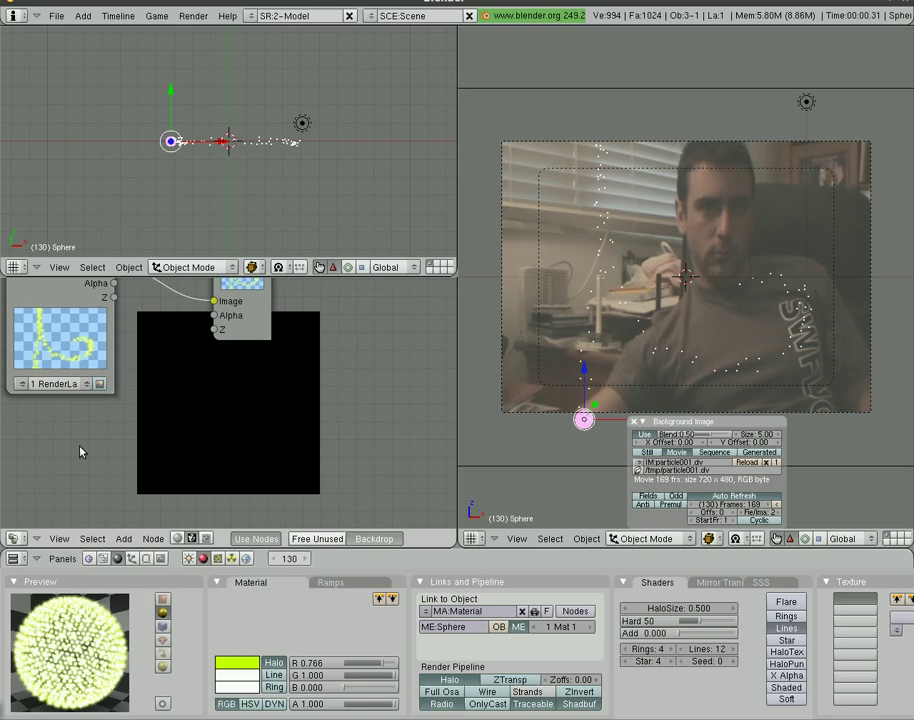
Add an Image input node using particle001.dv and place it below the Render Layers node
key("space")
mouse_move(150, 437)
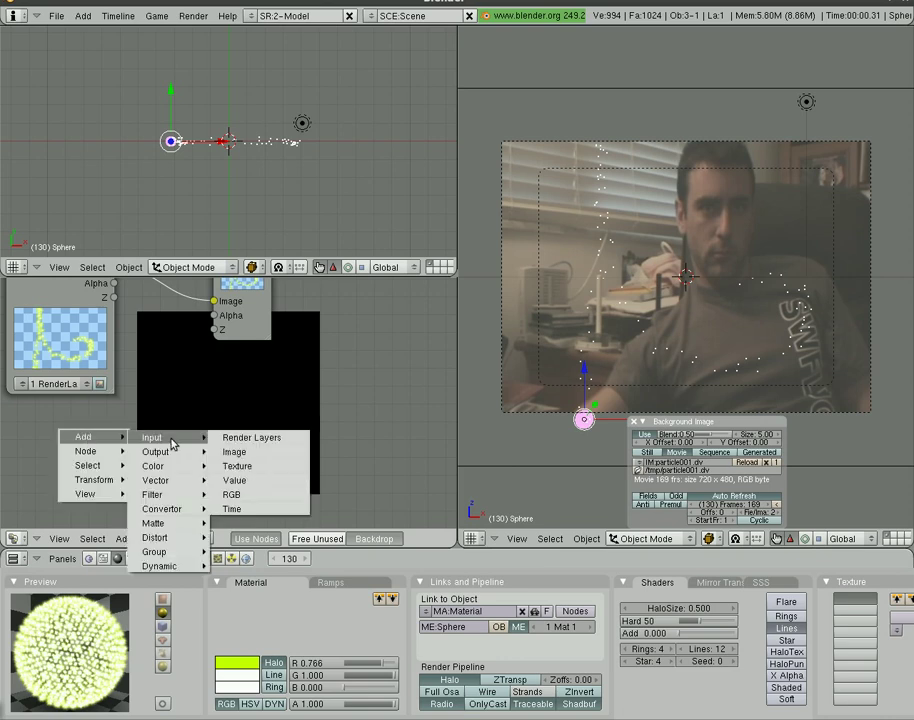
left_click(234, 452)
left_click(98, 500)
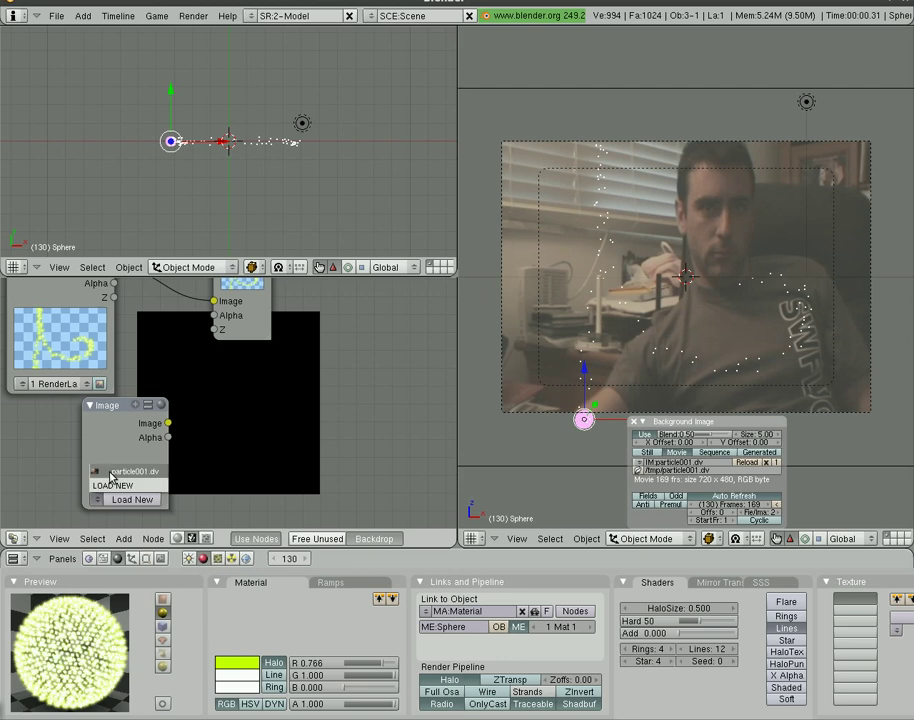
left_click(110, 472)
left_click_drag(121, 410, 84, 358)
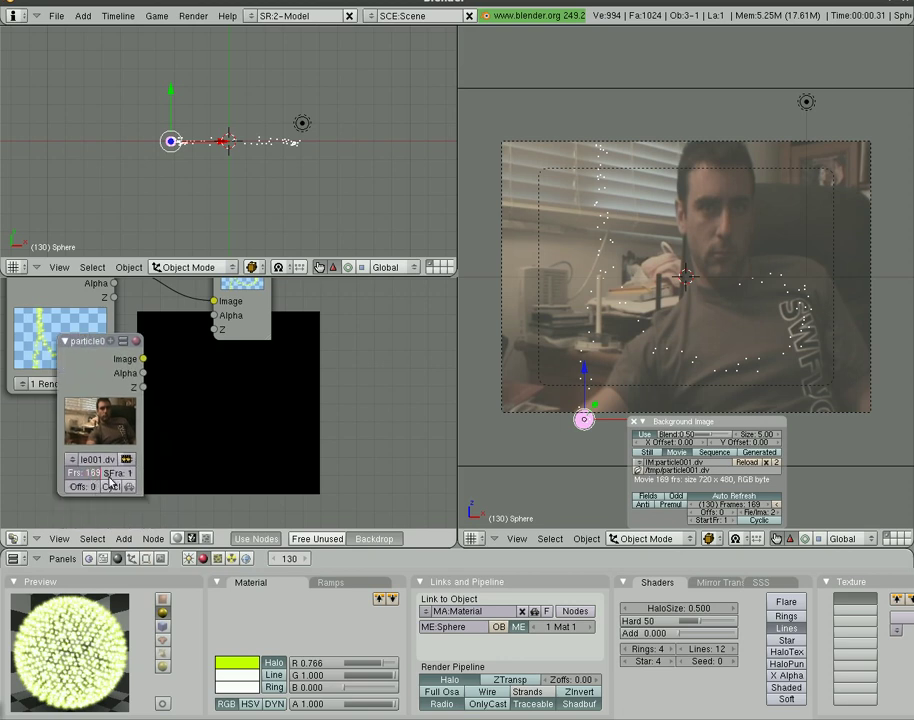
left_click_drag(90, 343, 58, 364)
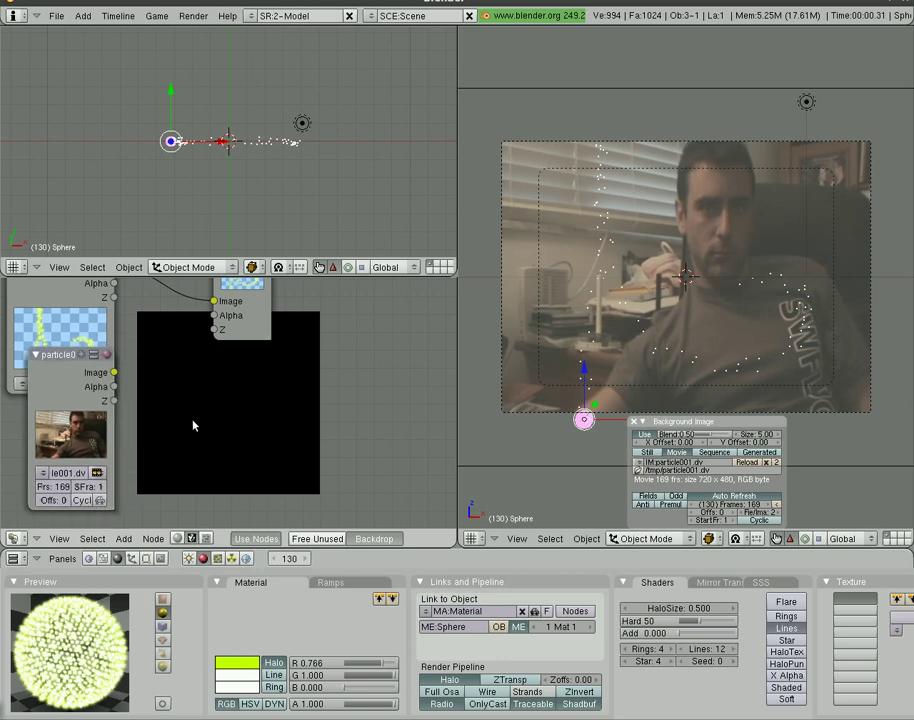
Add an AlphaOver node, feeding the footage into its first image input and the Render Layers image into its second
key("space")
mouse_move(289, 490)
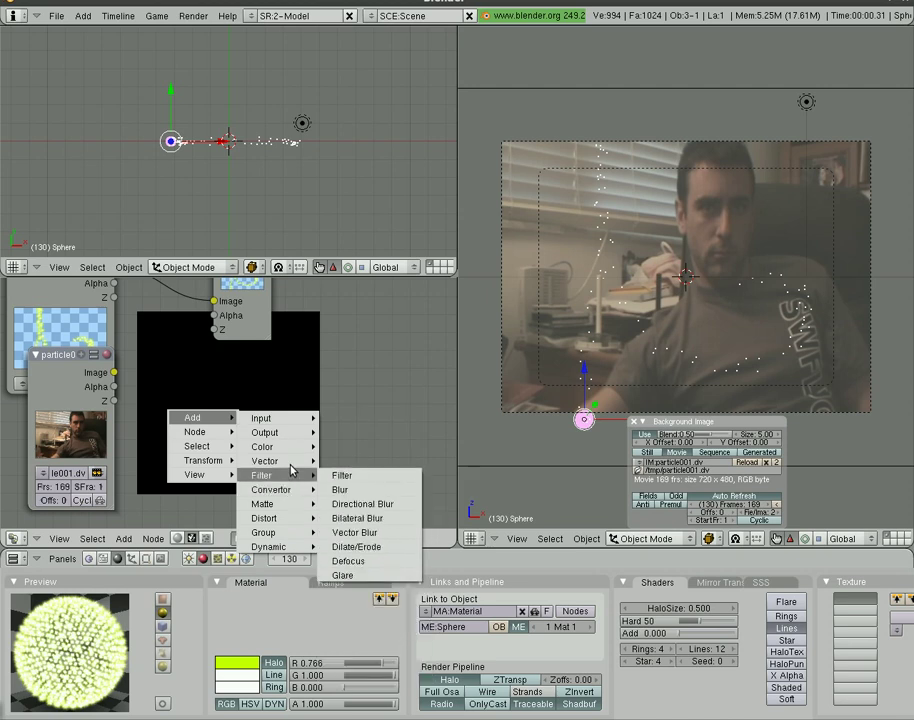
mouse_move(291, 451)
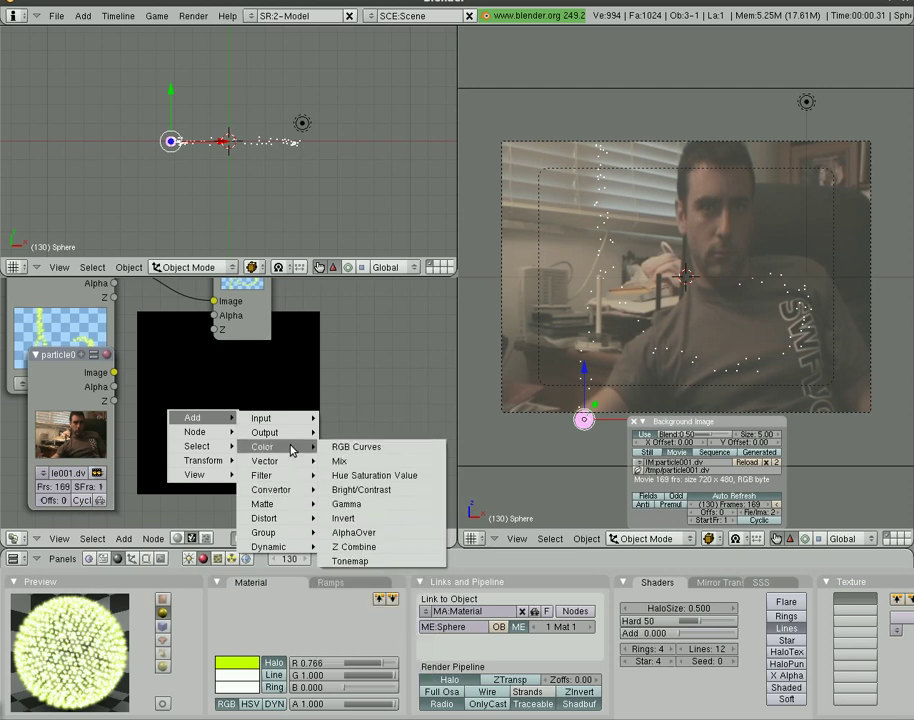
left_click(390, 533)
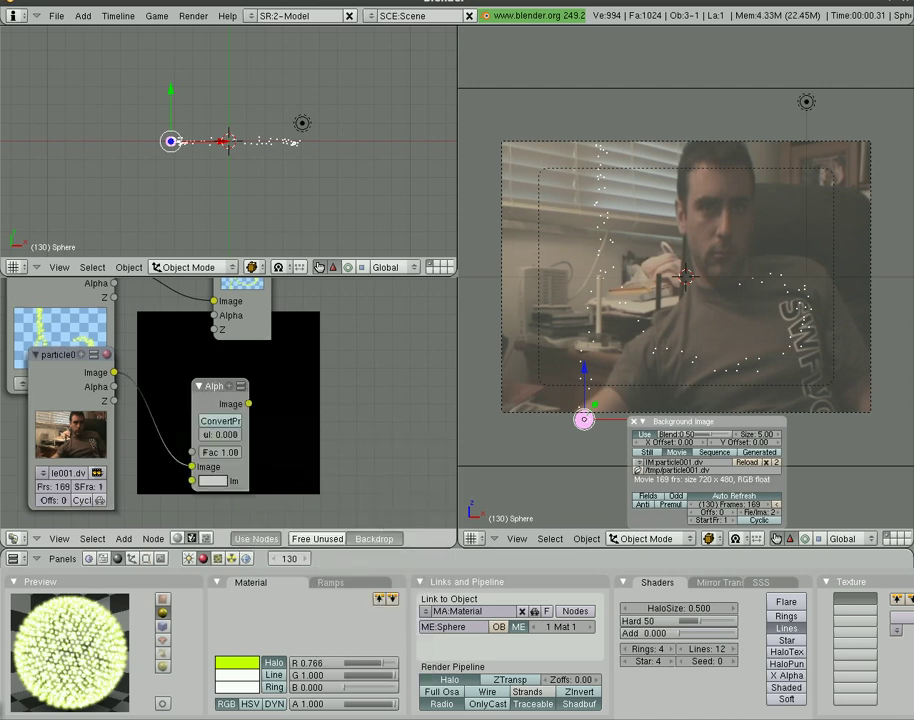
scroll(229, 400, "down", 2)
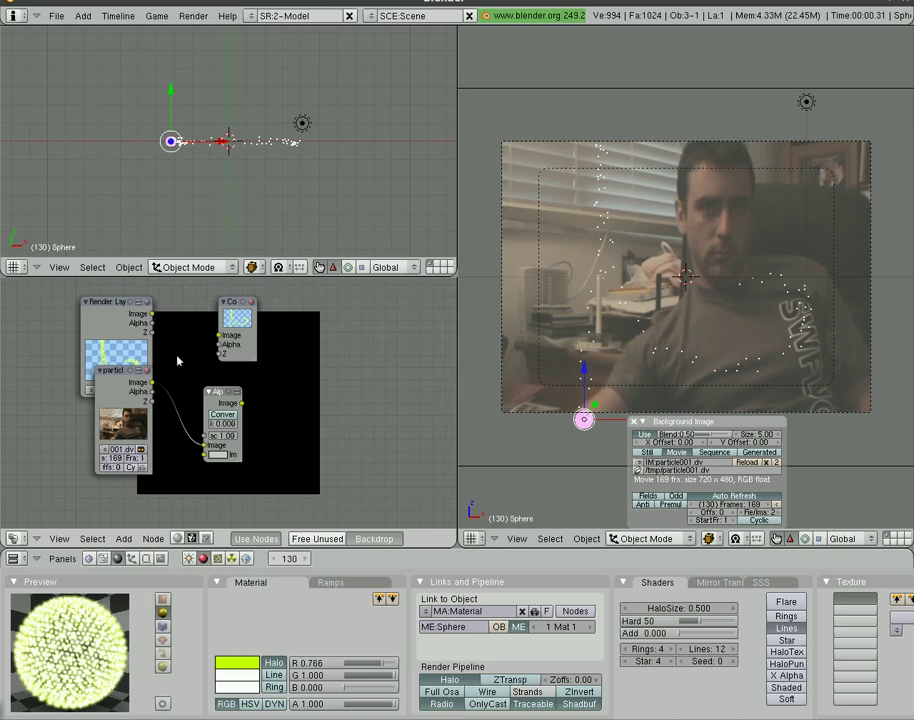
left_click_drag(196, 437, 201, 458)
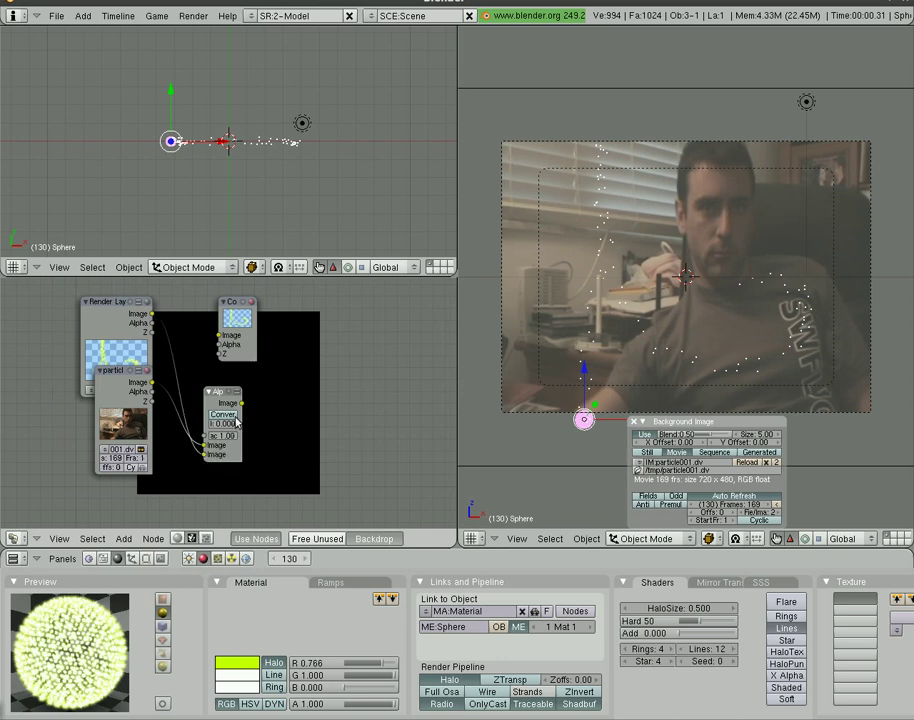
Add a Viewer node fed by the AlphaOver output and set the AlphaOver premultiply value to 1.000
key("space")
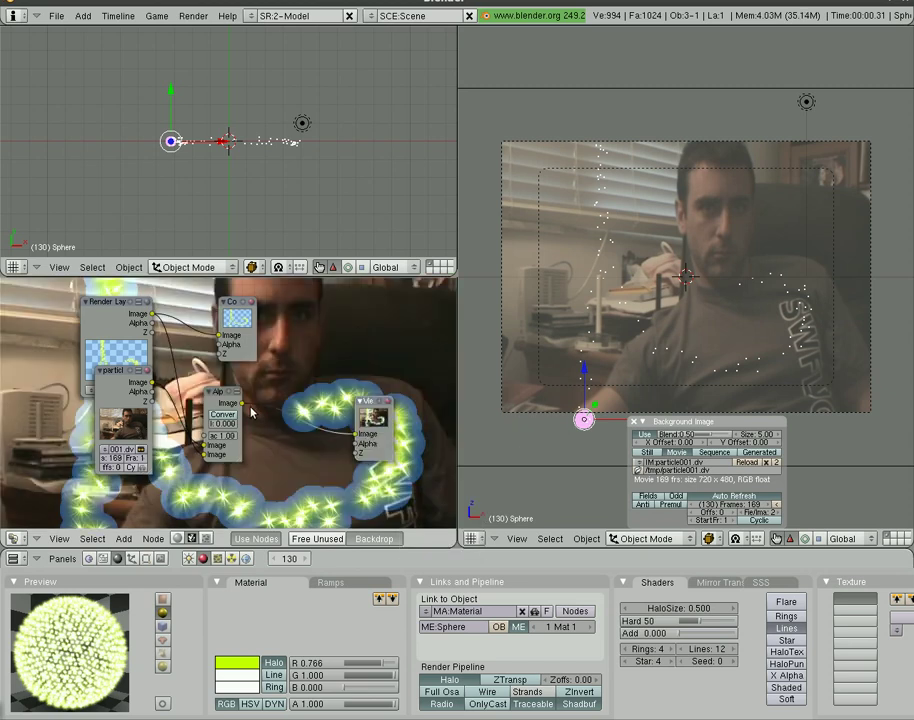
scroll(262, 428, "up", 3)
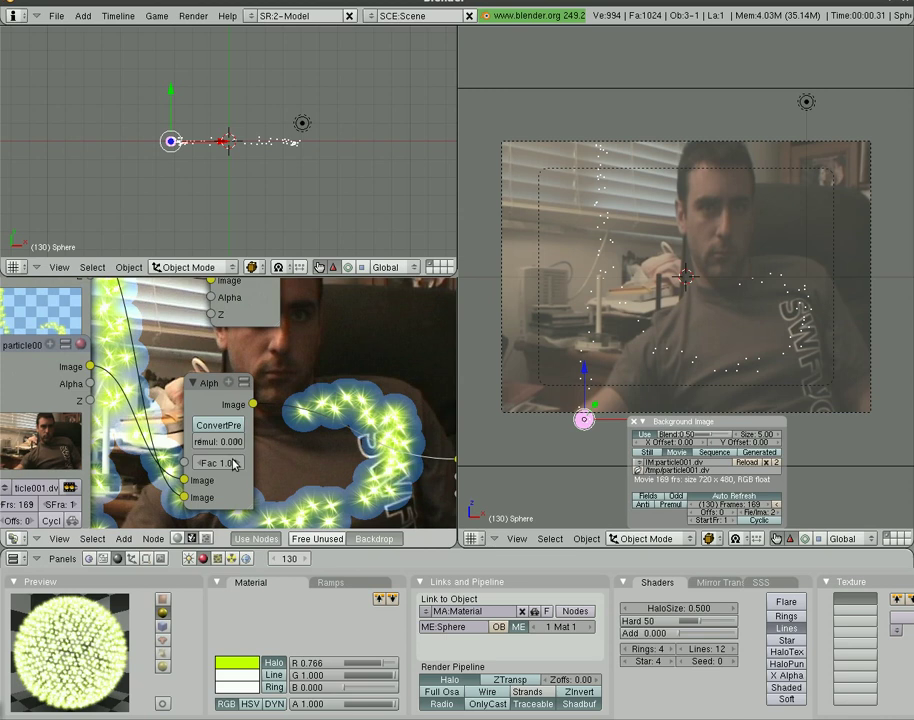
left_click_drag(230, 441, 252, 441)
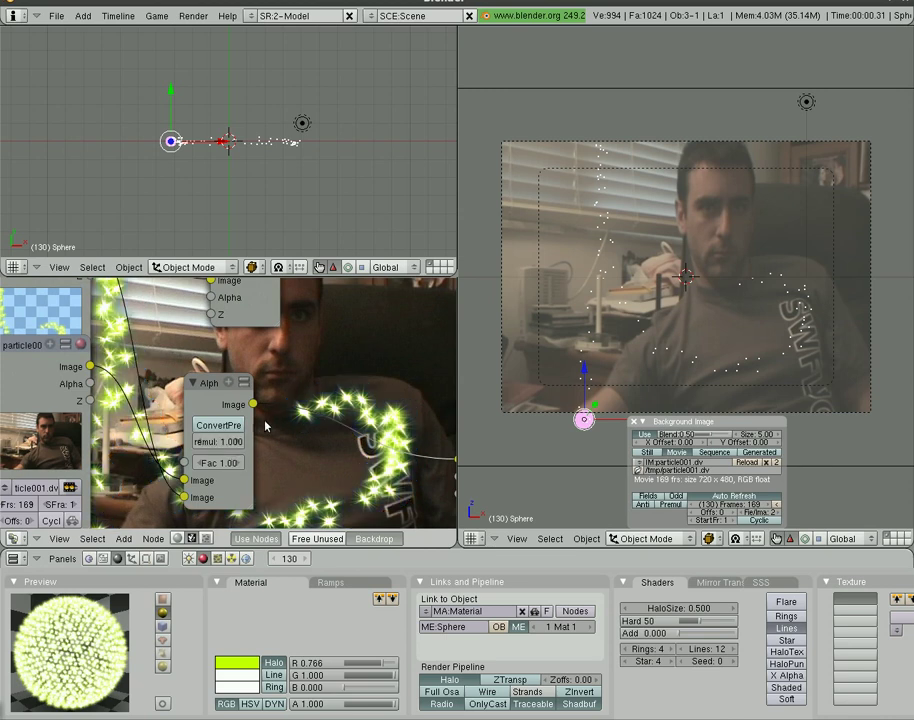
Rearrange the AlphaOver and Composite nodes and link the AlphaOver image output to the Composite image input
left_click_drag(222, 390, 196, 392)
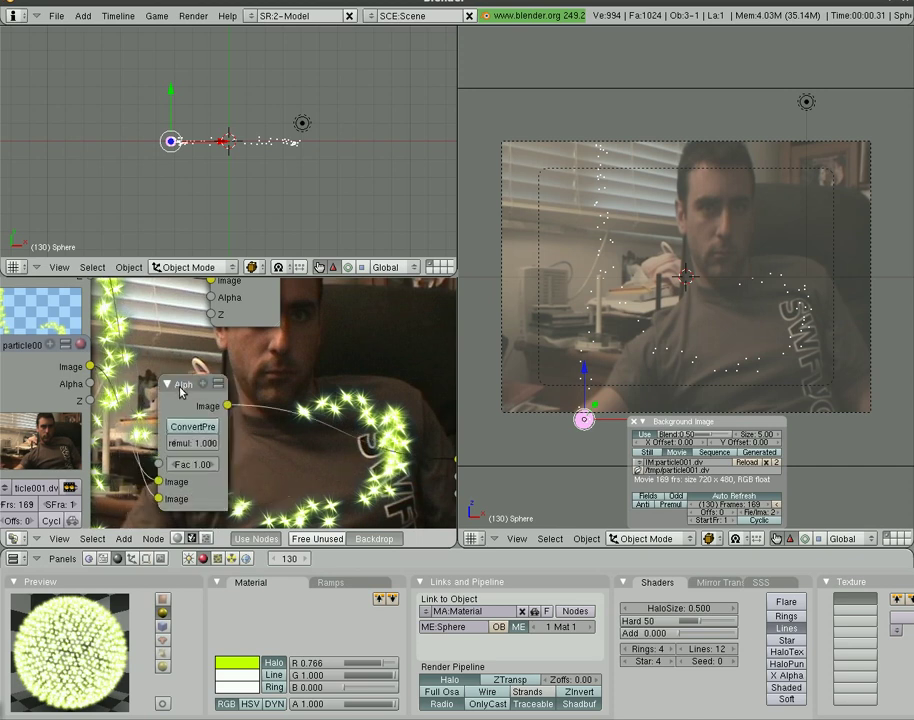
left_click_drag(267, 320, 391, 414)
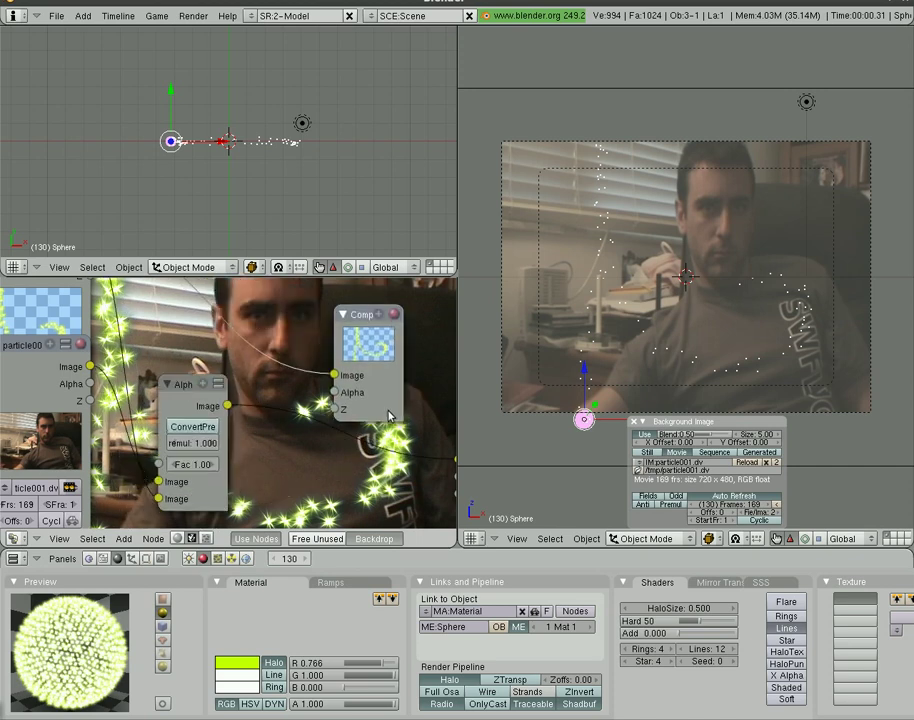
left_click_drag(227, 406, 334, 374)
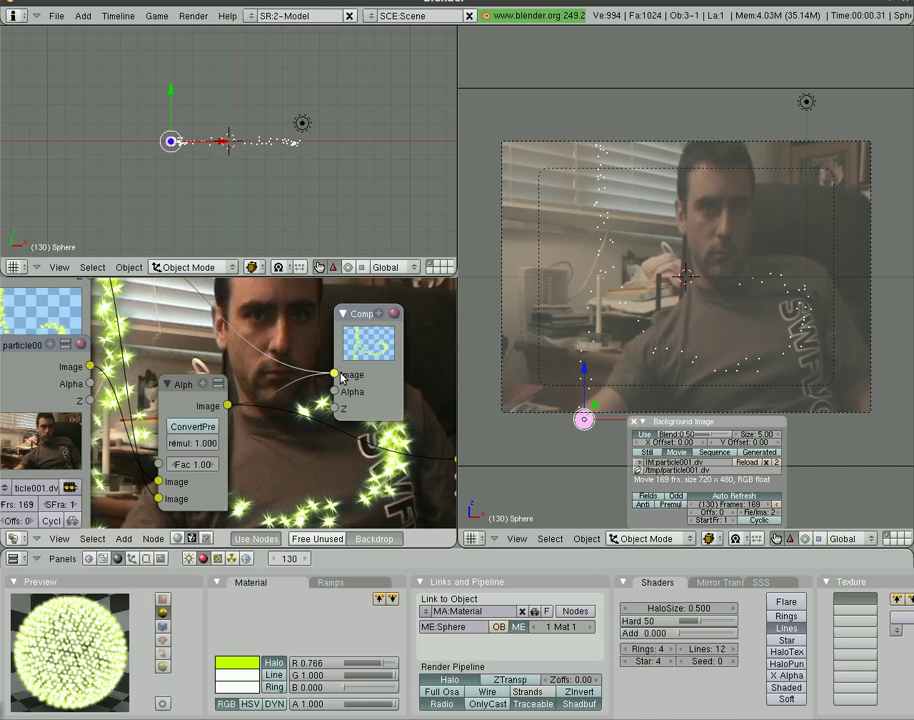
Set the render output format to FFMpeg and review its video encoding settings
left_click(160, 558)
left_click(646, 671)
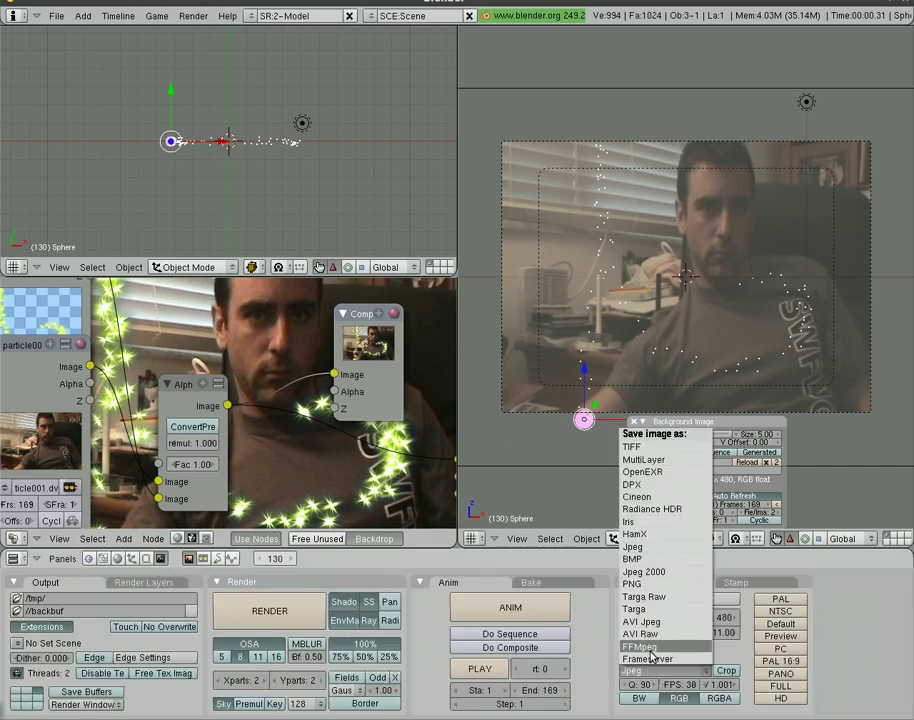
left_click(650, 648)
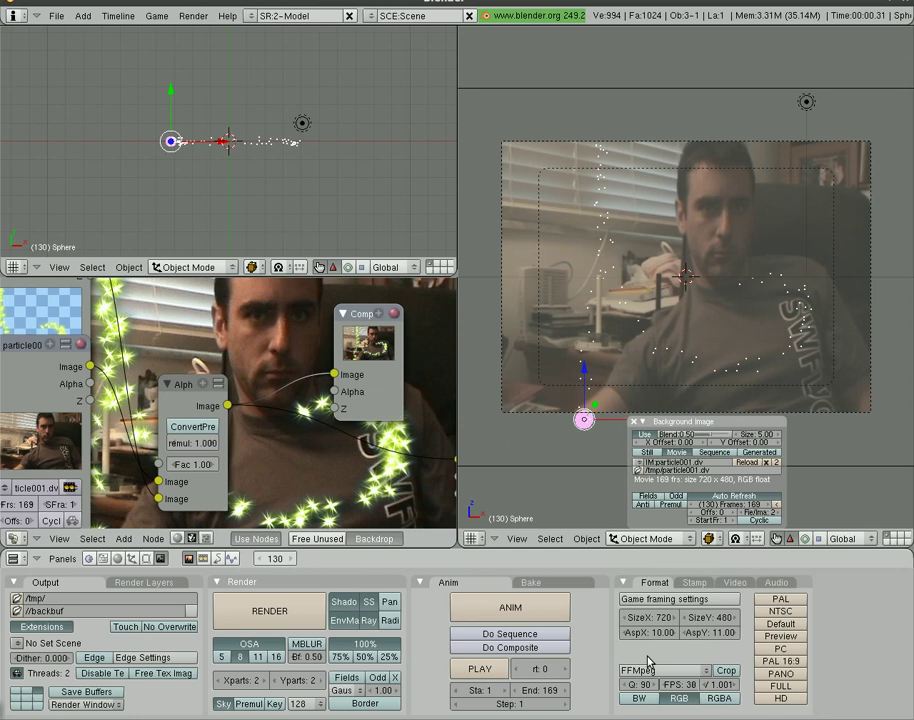
left_click(735, 584)
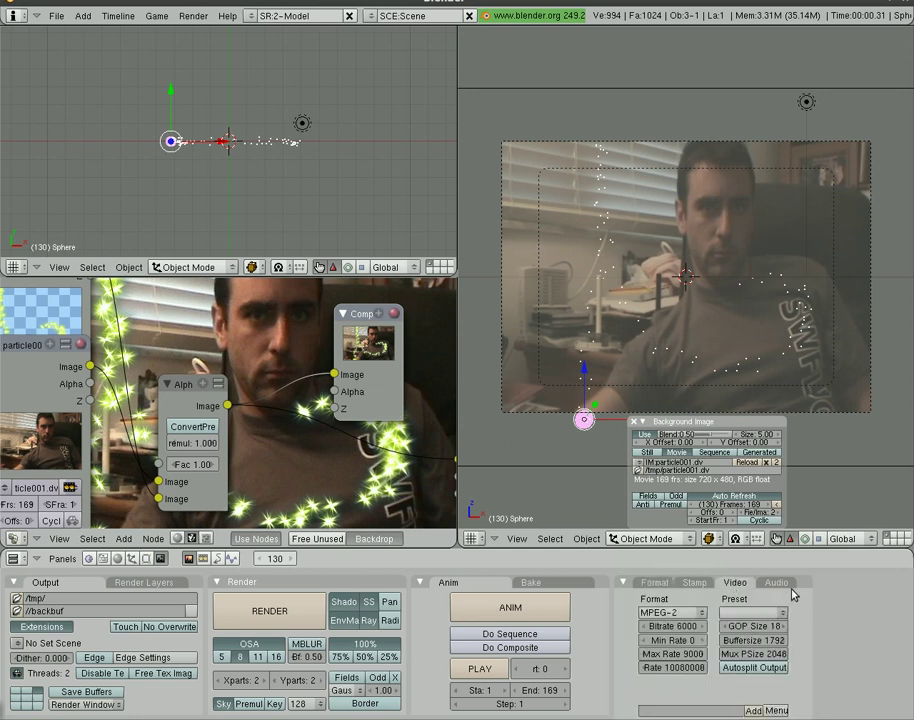
left_click(655, 585)
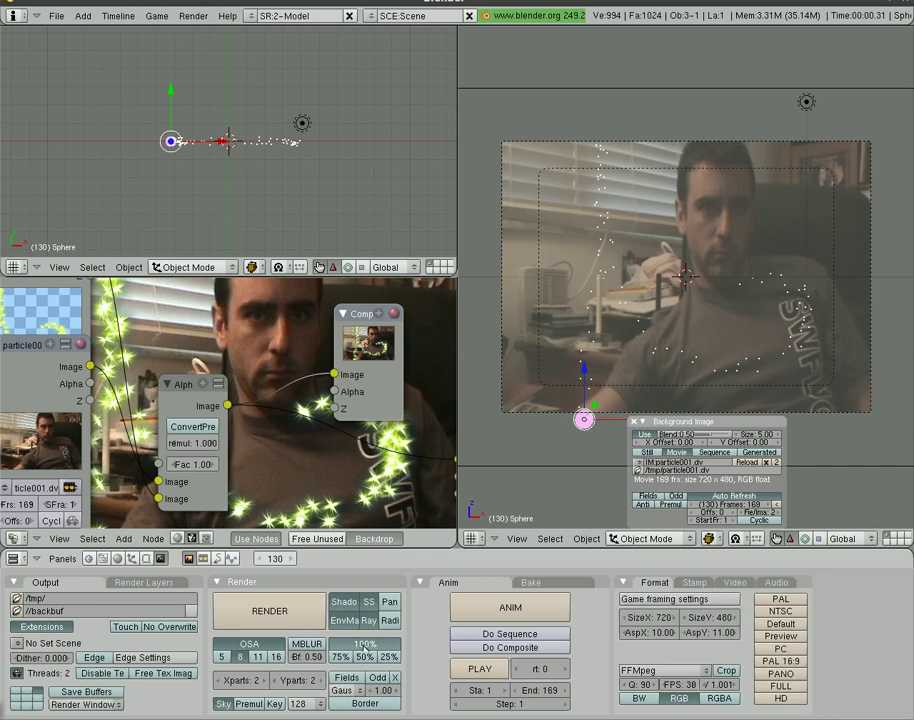
Turn on Do Composite and render frame 130 to inspect the particles over the footage, then close the render
left_click(487, 648)
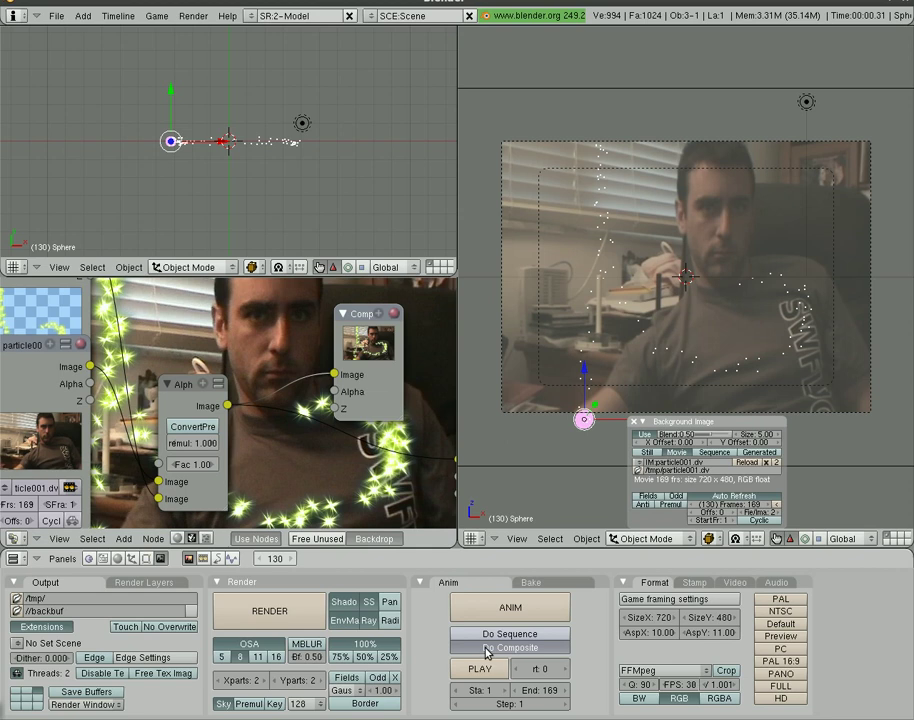
left_click(287, 612)
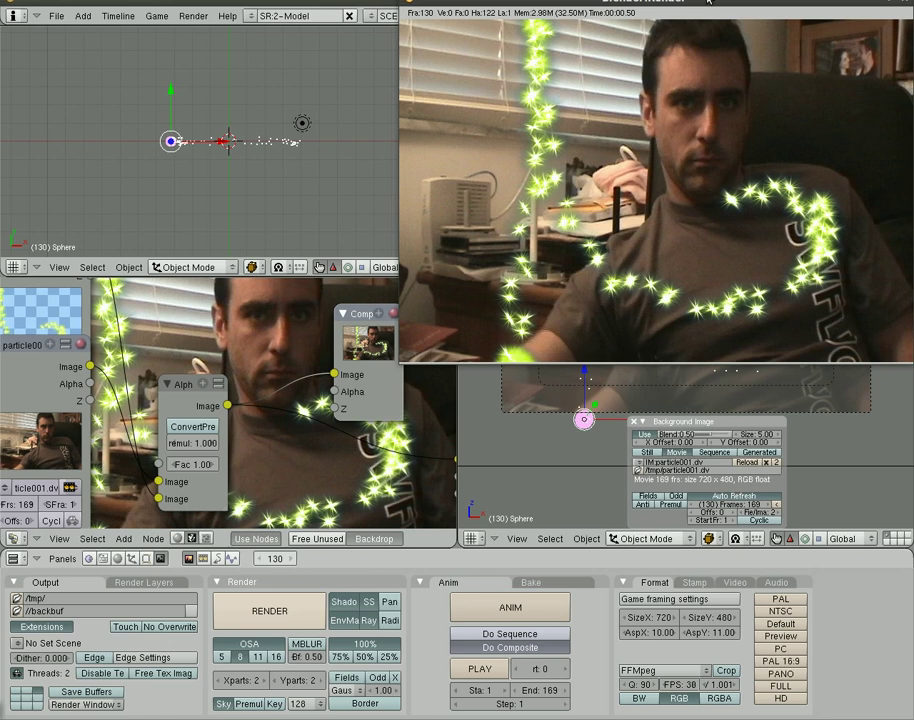
left_click_drag(705, 3, 508, 122)
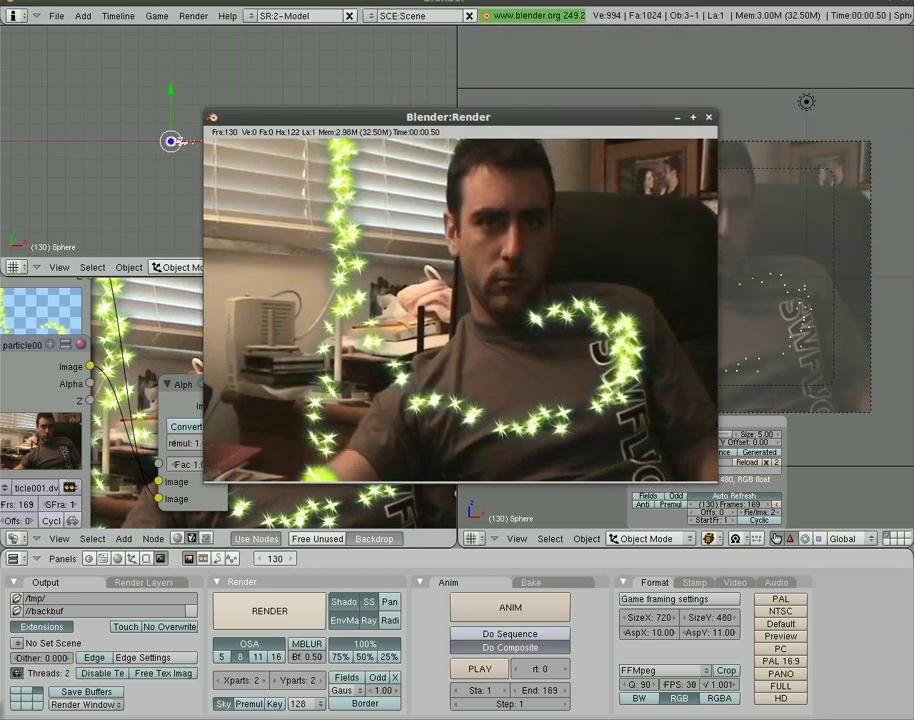
left_click(709, 117)
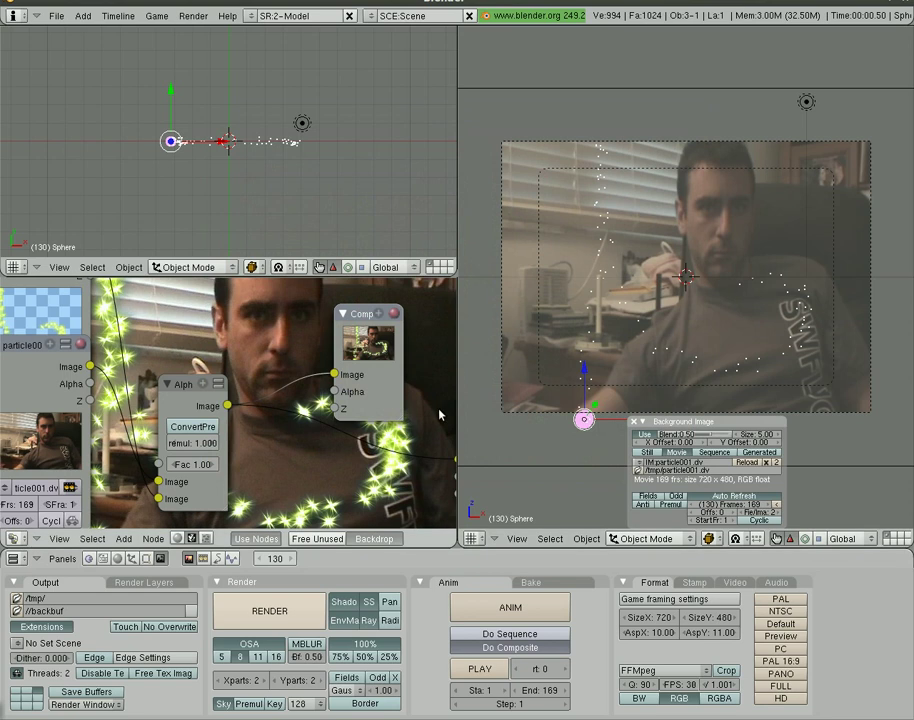